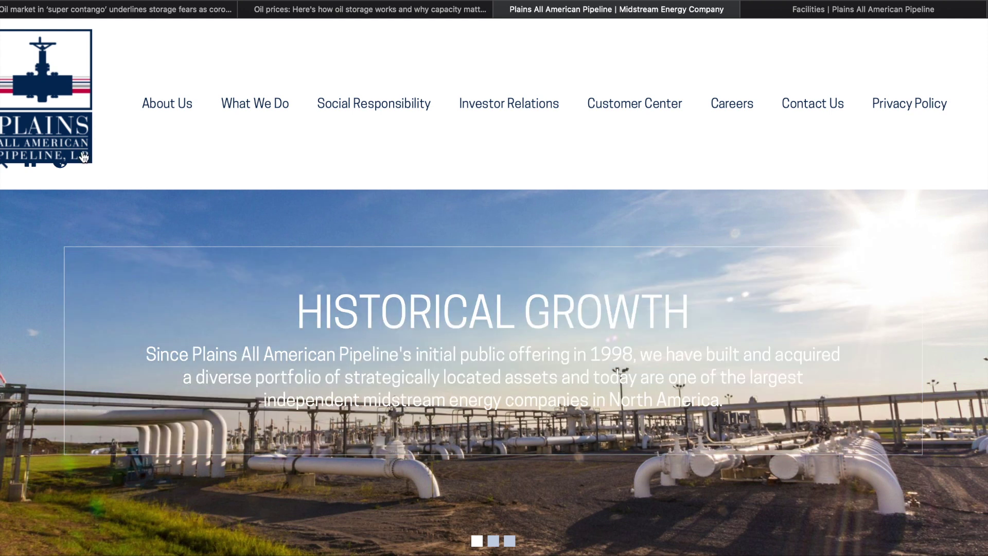
# Bring up the MarketWatch 'super contango' article and study its May–Oct 2020 WTI contango chart
pyautogui.moveTo(382, 135)
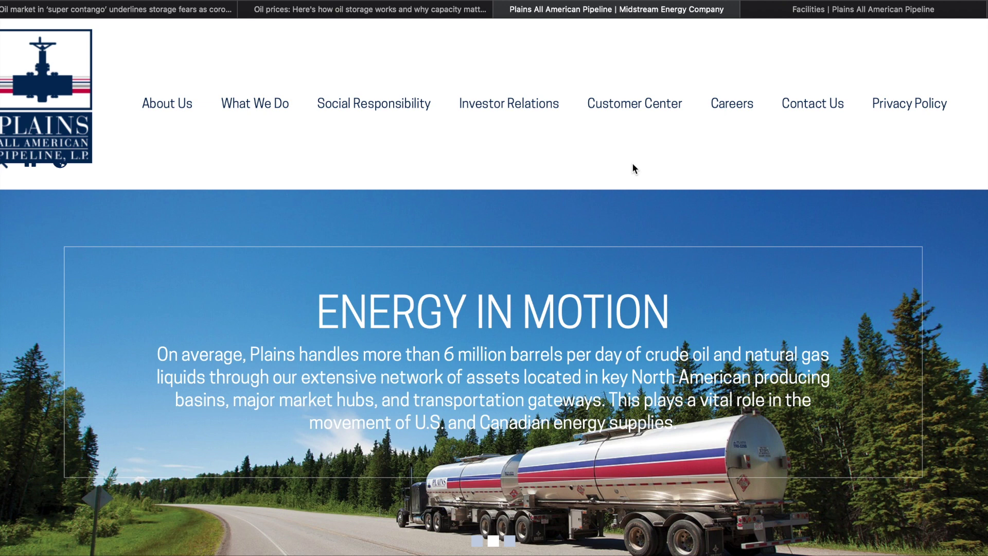
pyautogui.scroll(-8, 633, 165)
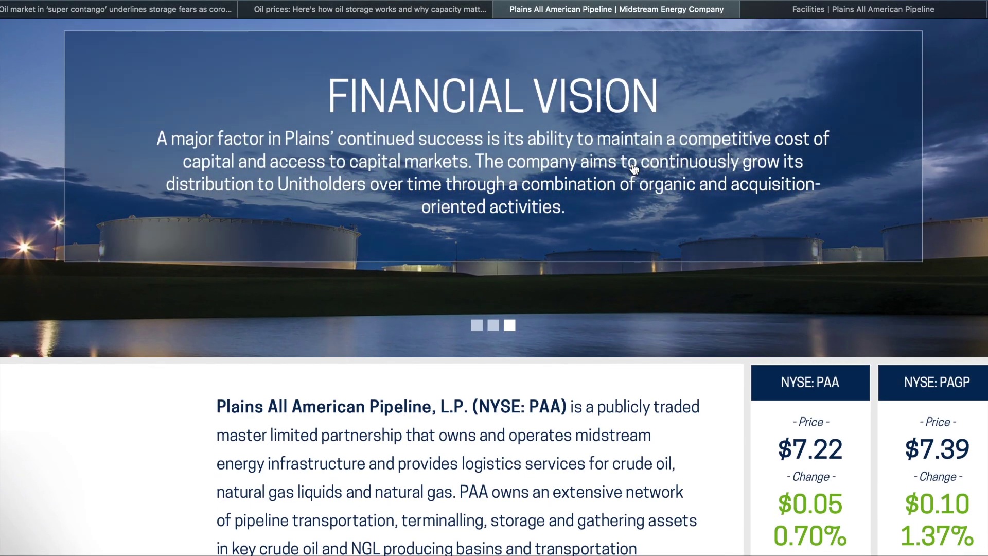
pyautogui.scroll(8, 634, 167)
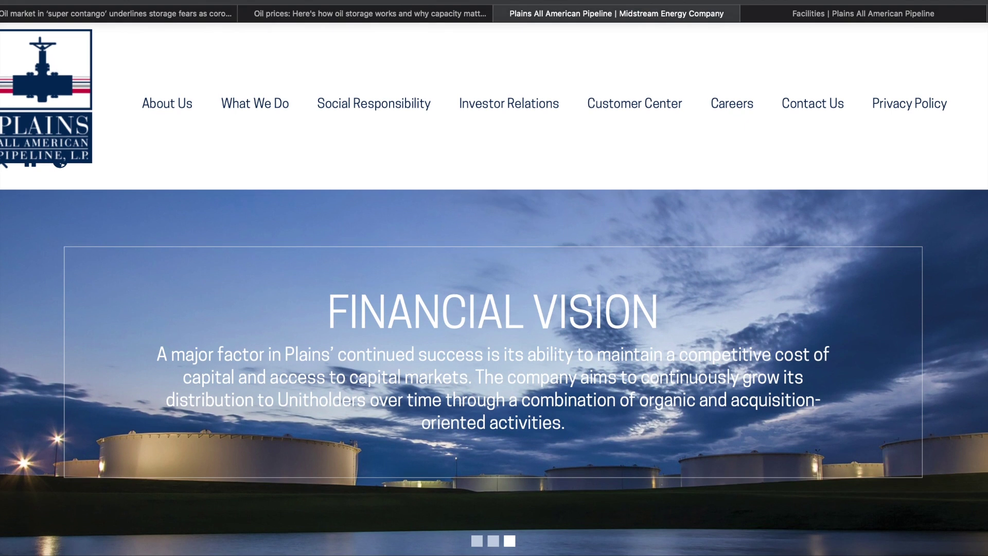
pyautogui.click(185, 12)
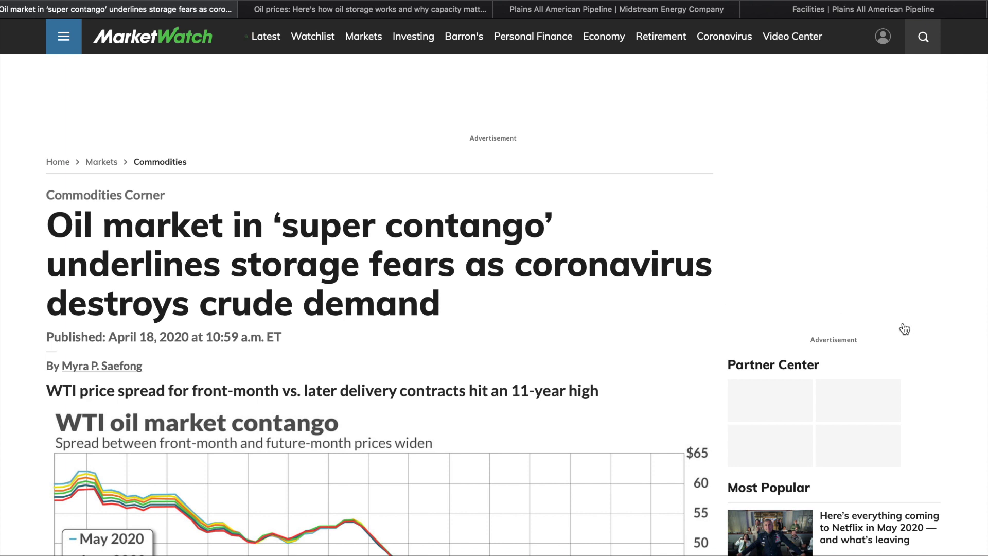
pyautogui.scroll(-3, 904, 329)
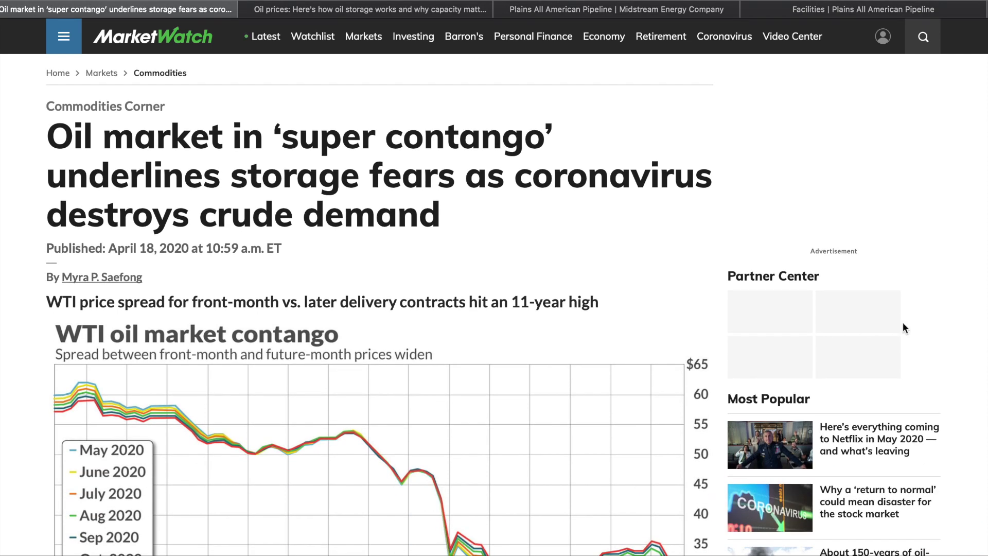
pyautogui.scroll(-2, 903, 323)
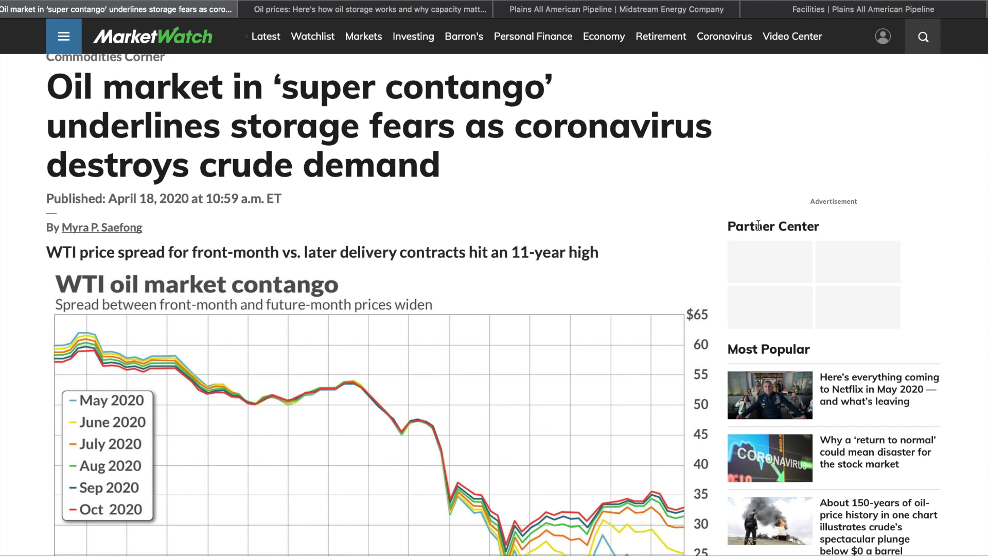
pyautogui.scroll(-1, 758, 226)
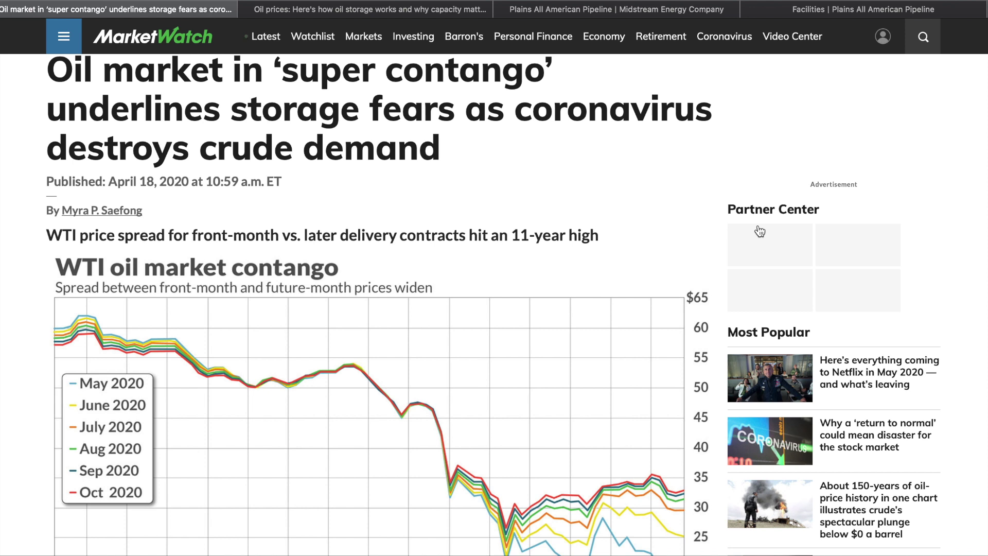
pyautogui.scroll(1, 759, 231)
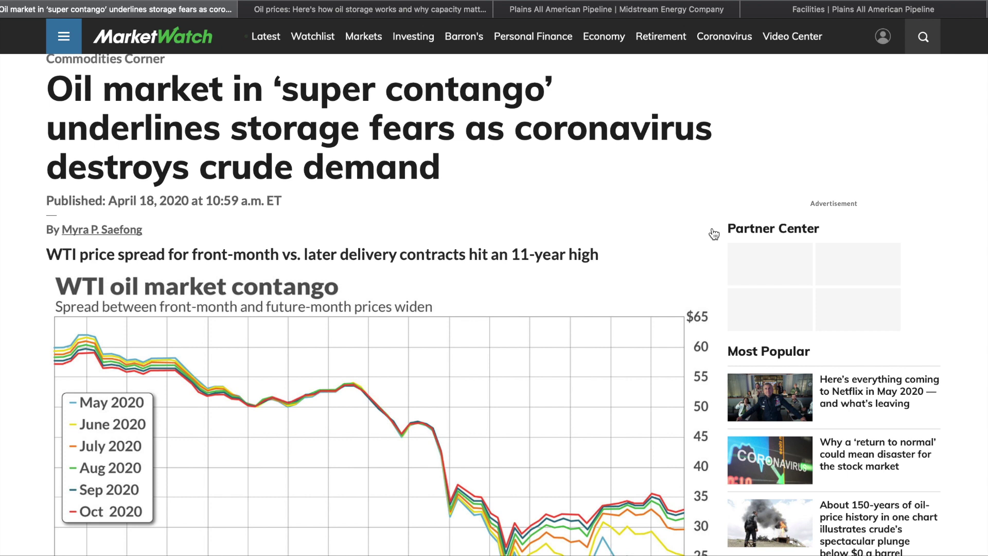
pyautogui.scroll(-3, 713, 234)
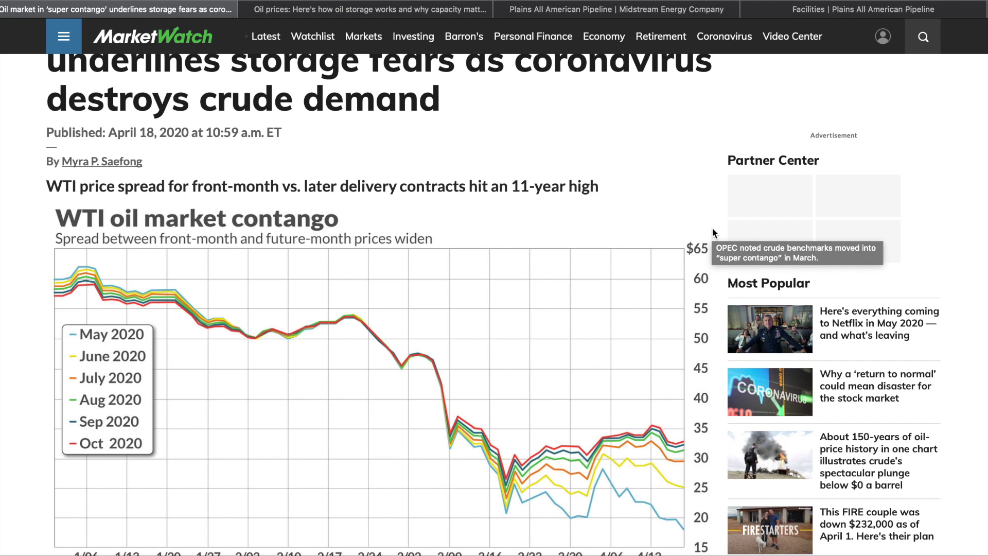
pyautogui.scroll(1, 711, 227)
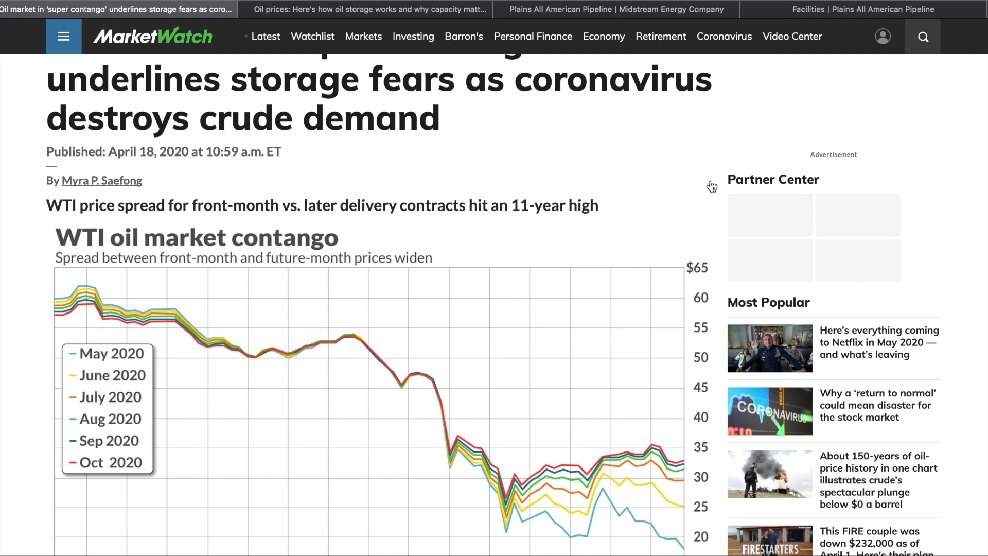
pyautogui.scroll(4, 712, 186)
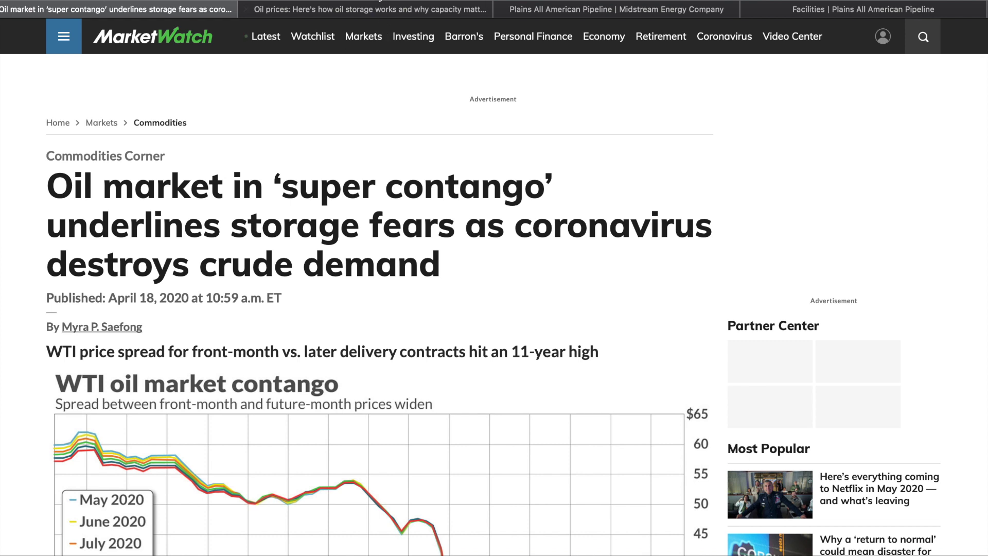
# Read the CNBC oil storage article down to 'Why is oil storage so important?'
pyautogui.click(376, 10)
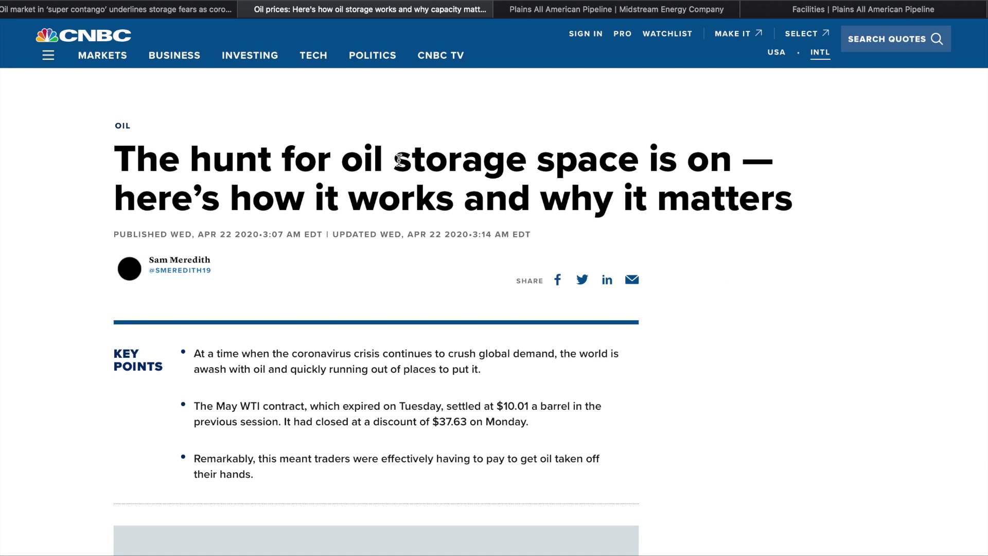
pyautogui.scroll(-15, 713, 434)
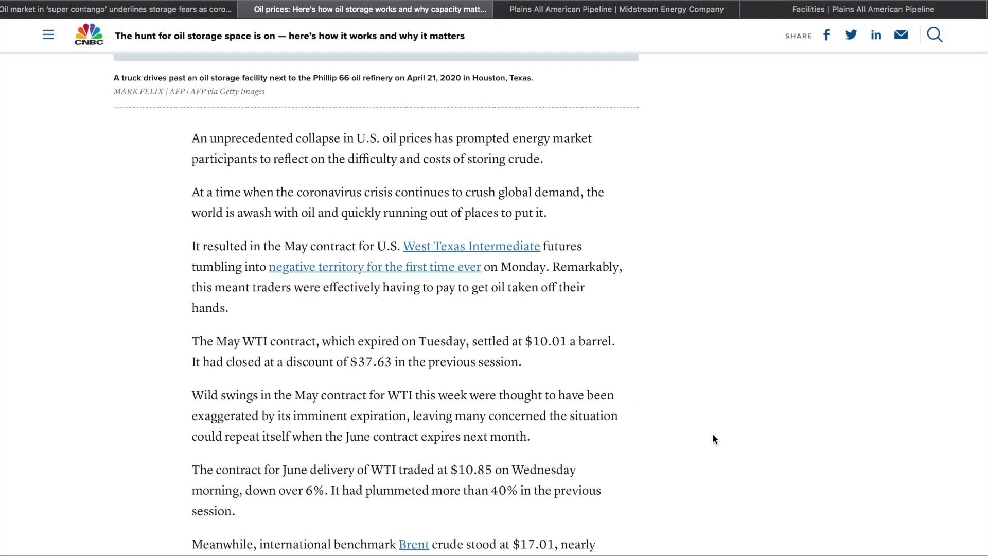
pyautogui.scroll(-5, 713, 438)
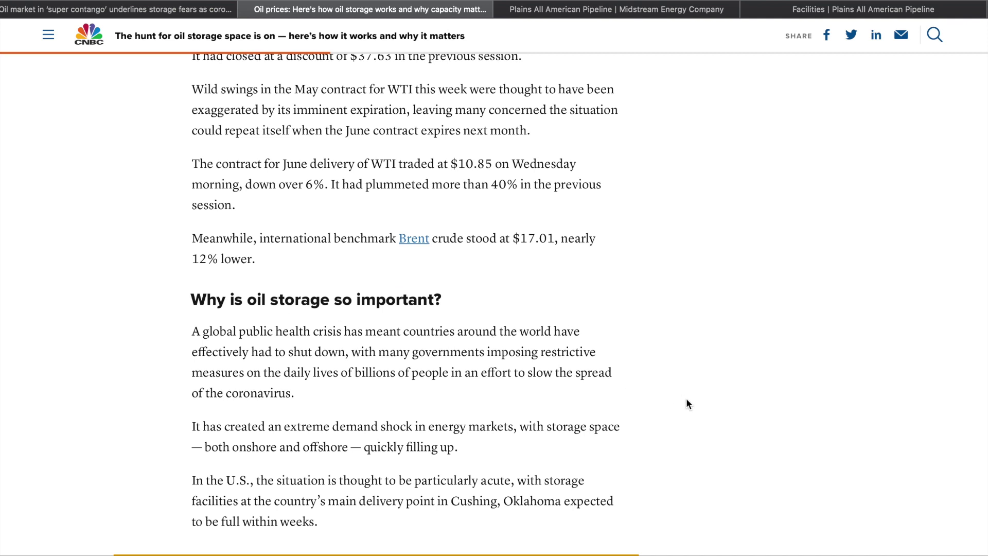
pyautogui.scroll(-1, 688, 404)
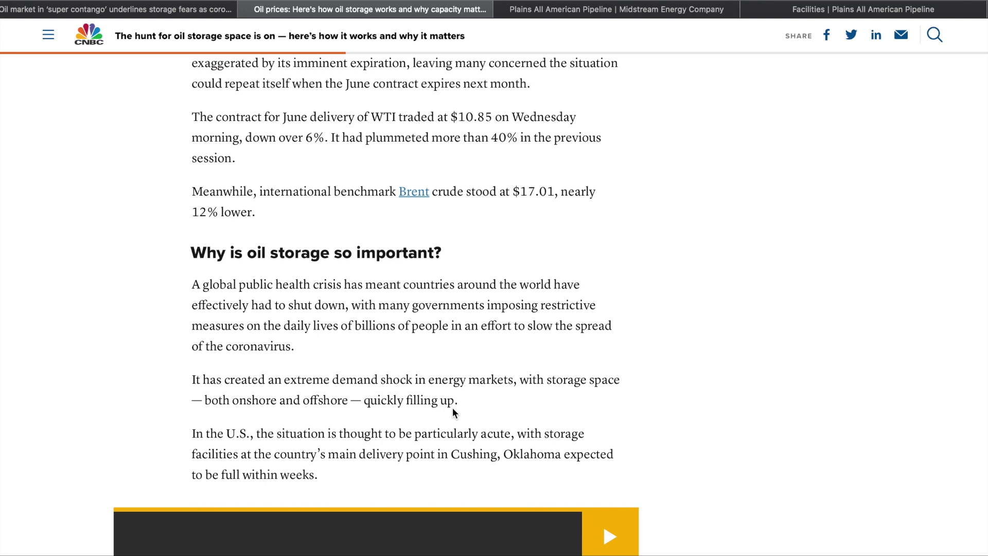
pyautogui.scroll(-3, 639, 419)
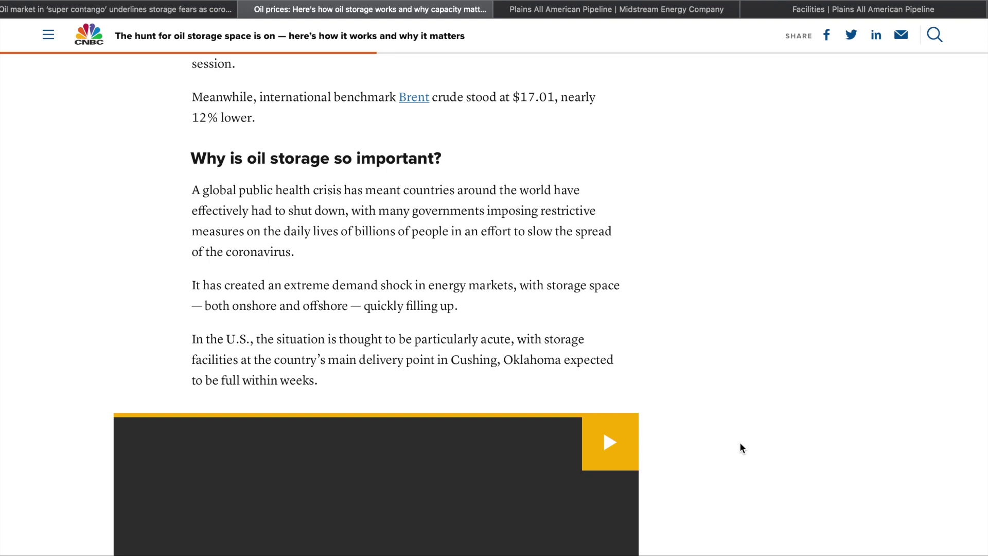
pyautogui.scroll(-2, 740, 443)
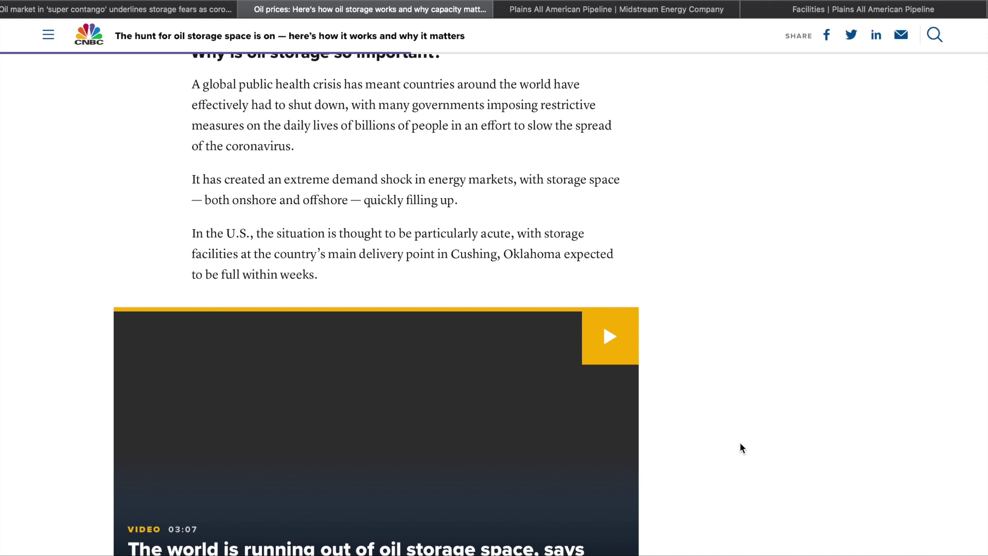
pyautogui.scroll(-3, 741, 444)
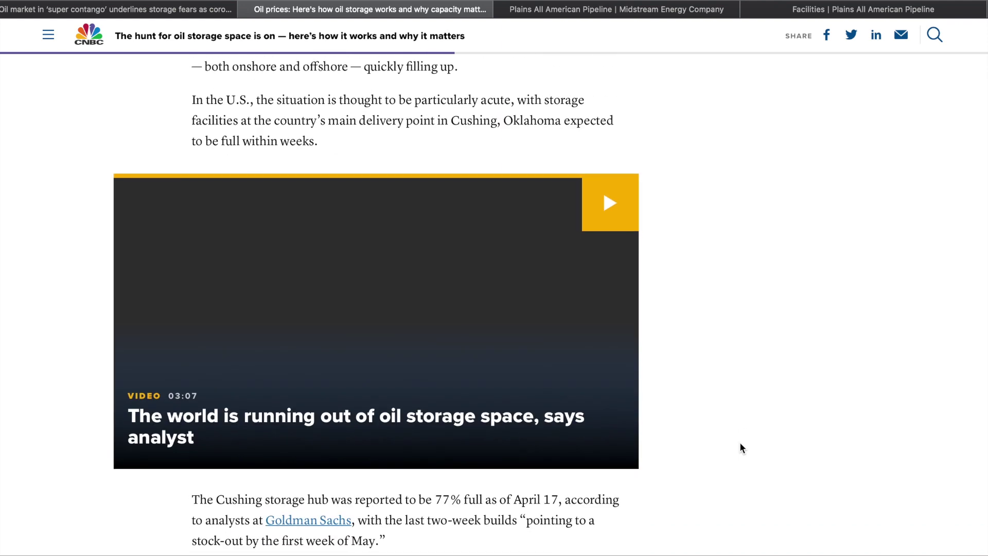
pyautogui.scroll(4, 740, 443)
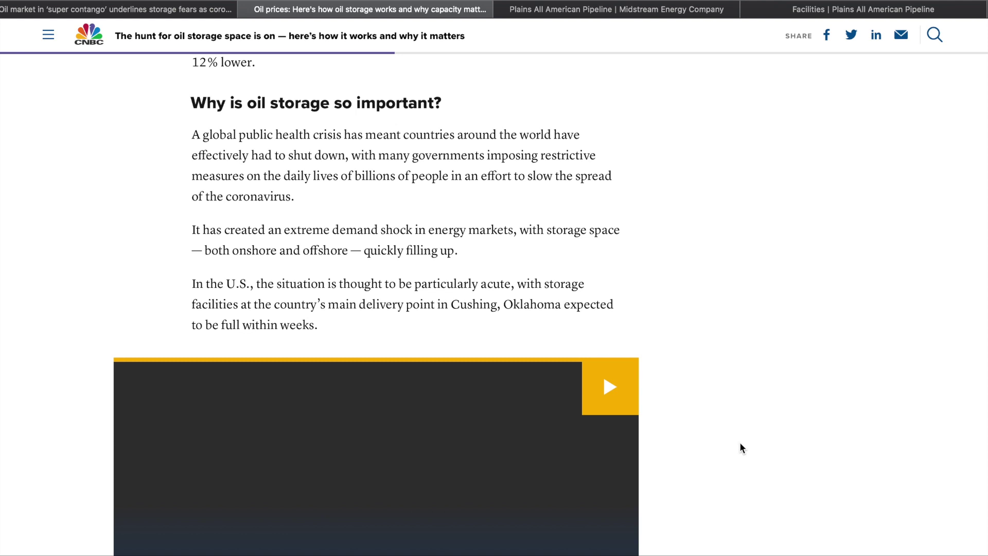
pyautogui.scroll(-1, 740, 443)
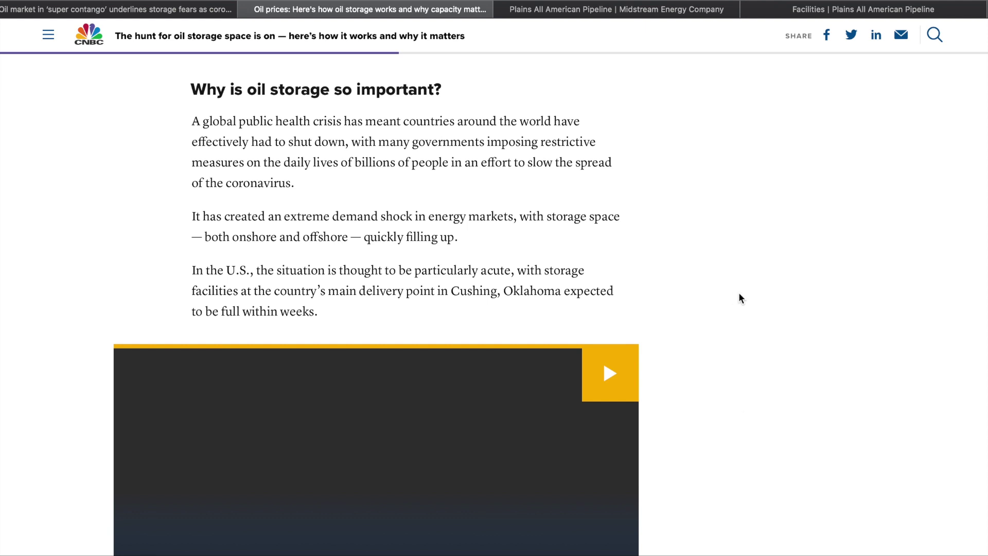
pyautogui.scroll(-5, 739, 293)
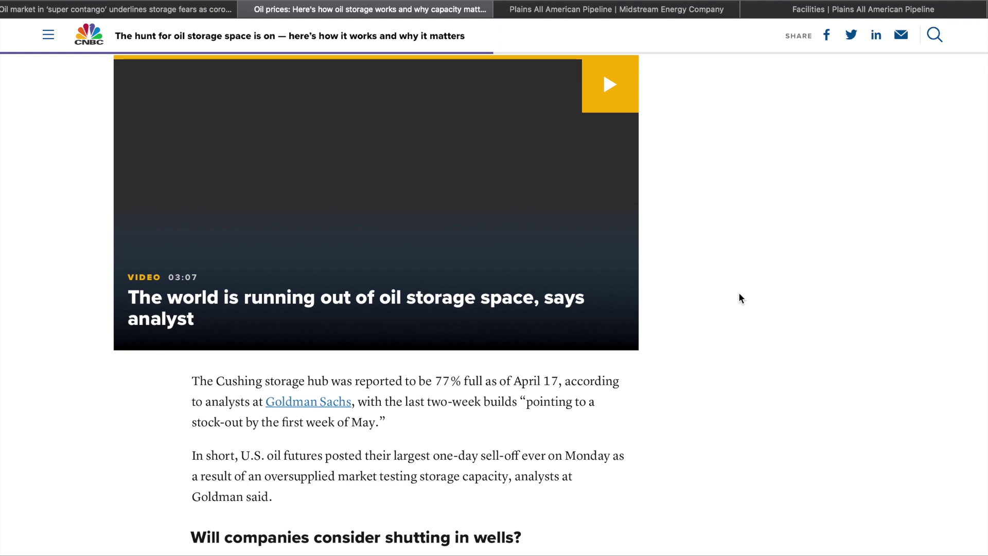
pyautogui.scroll(6, 738, 294)
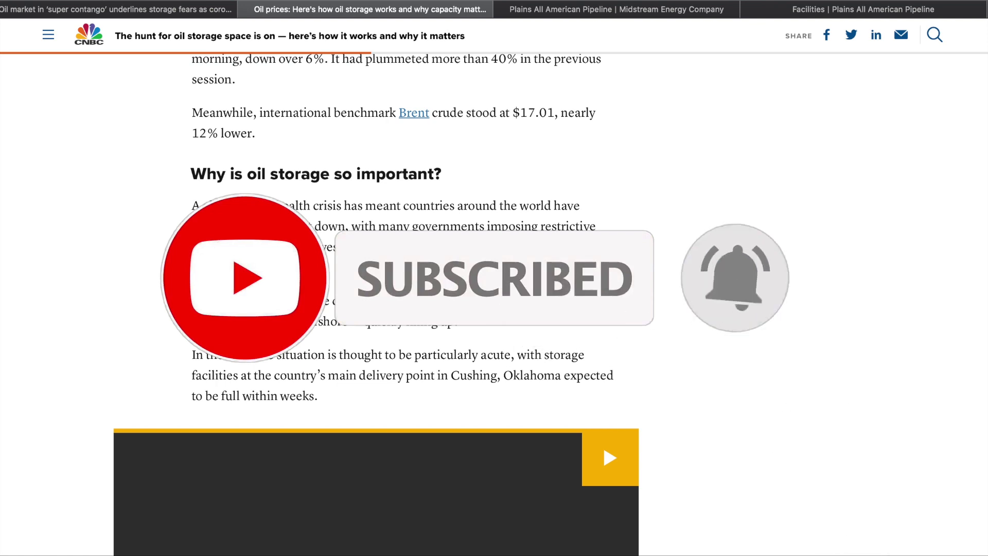
pyautogui.scroll(3, 406, 303)
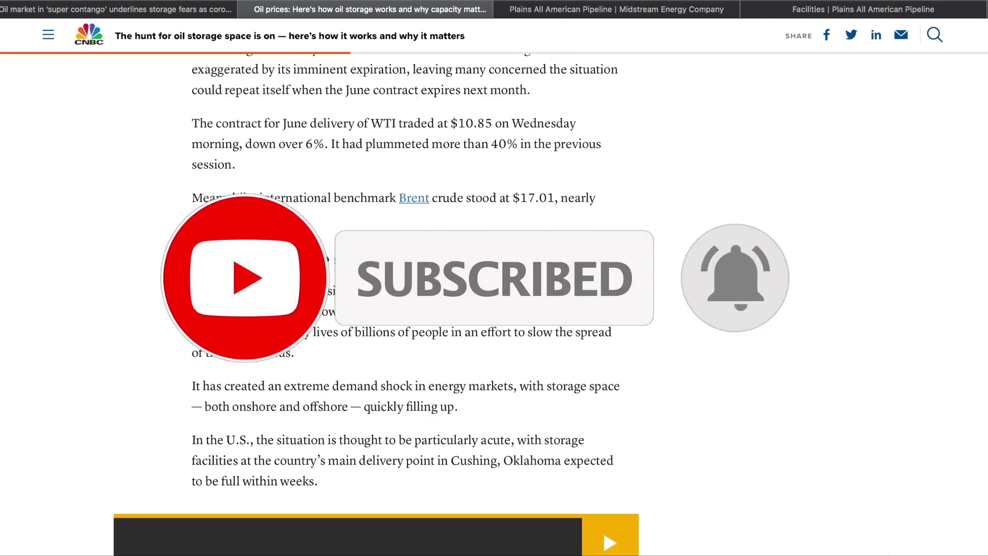
pyautogui.scroll(10, 569, 248)
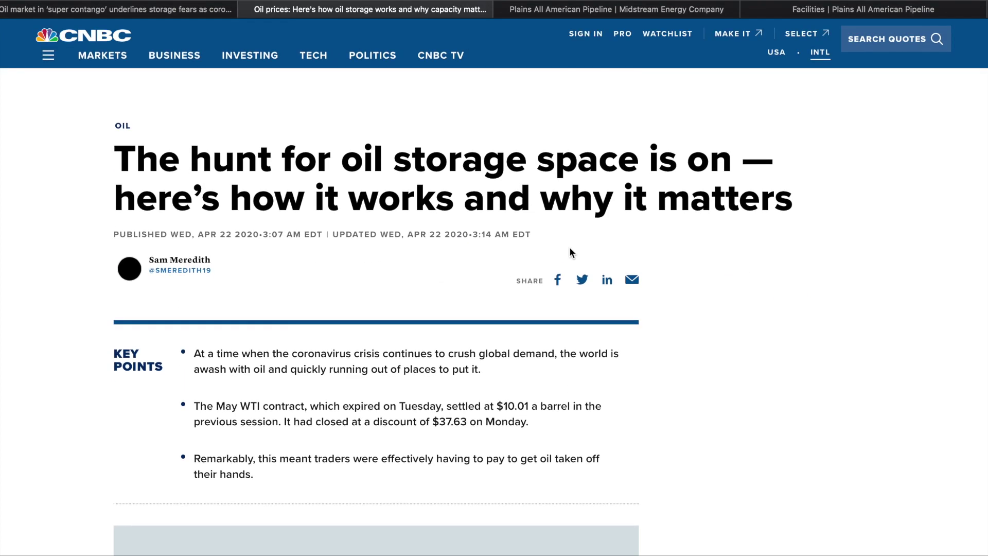
pyautogui.scroll(-8, 569, 248)
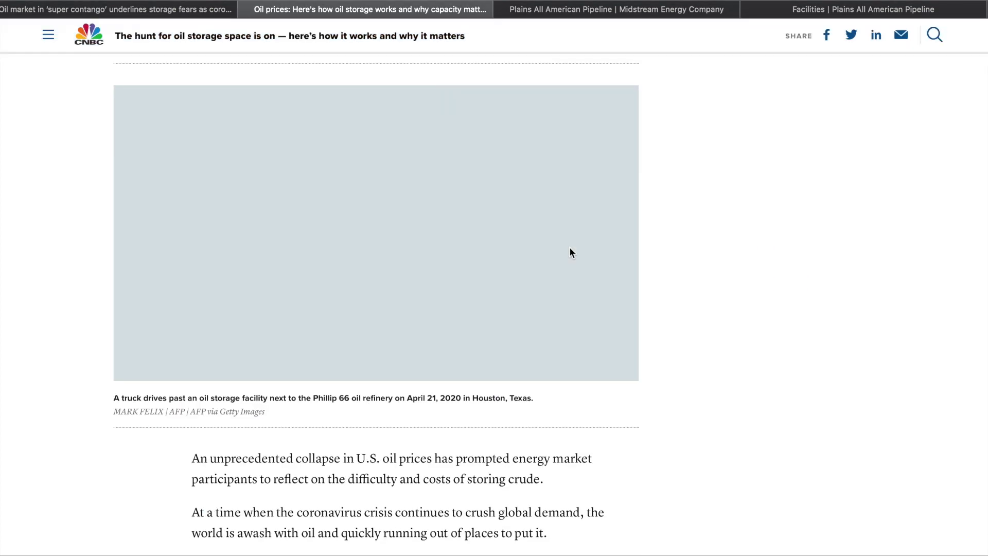
pyautogui.scroll(-3, 841, 381)
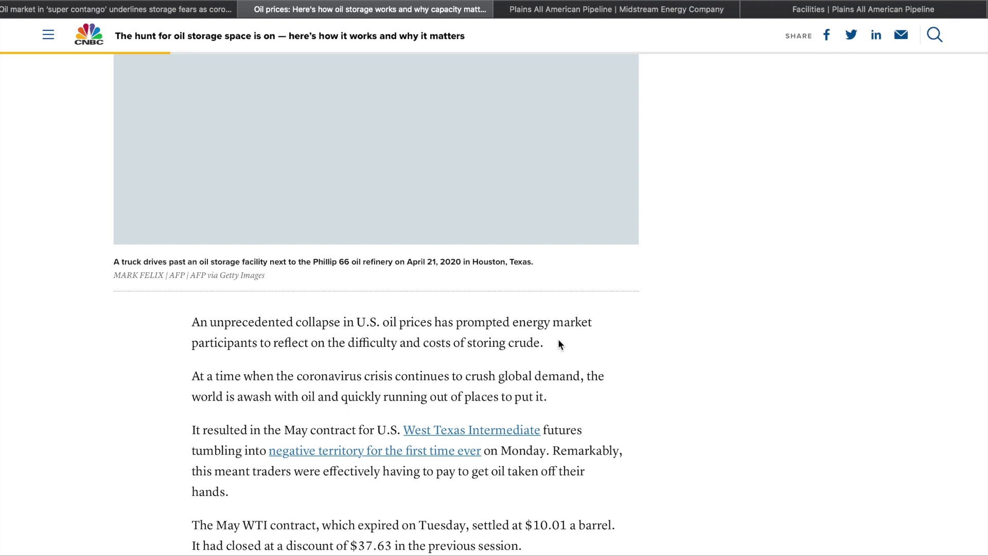
pyautogui.click(558, 16)
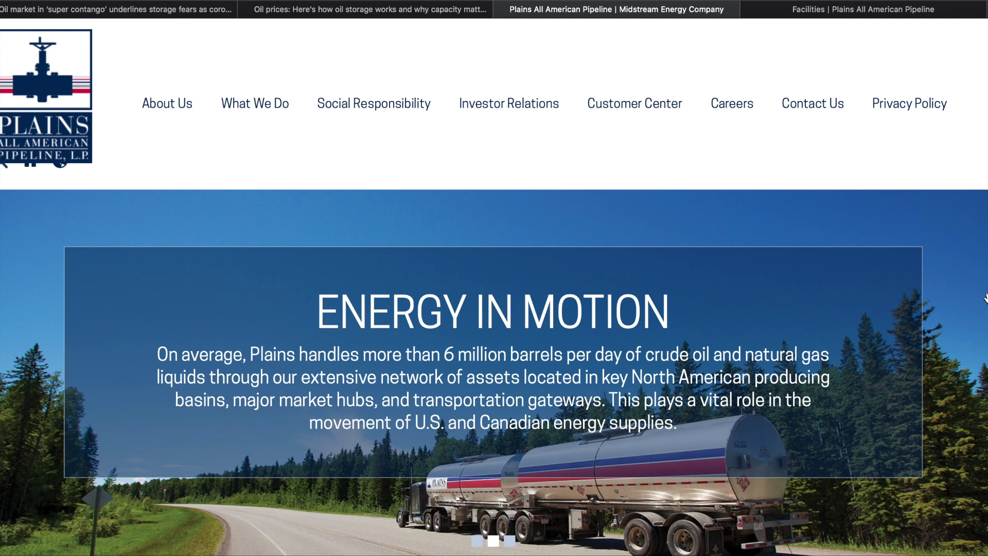
pyautogui.scroll(-2, 985, 297)
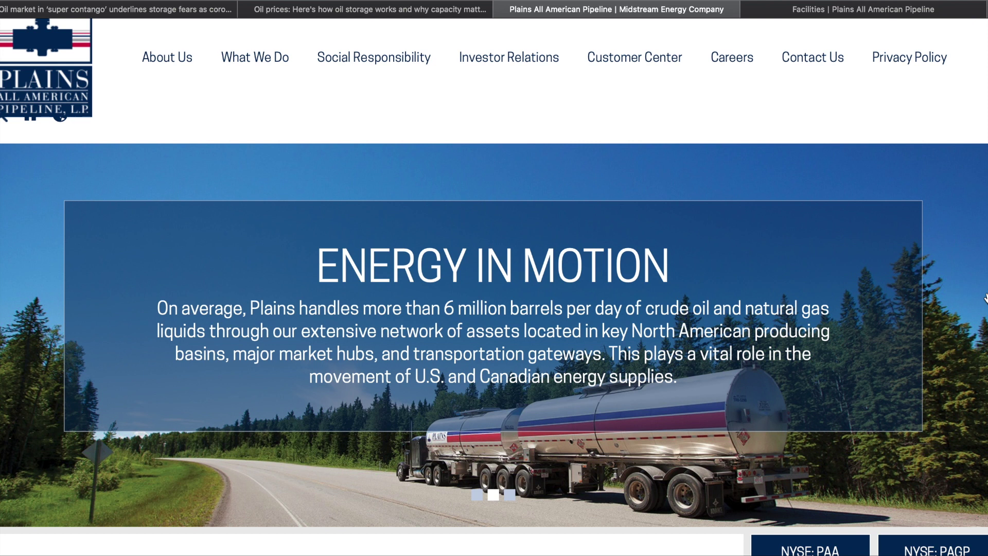
pyautogui.scroll(-3, 985, 298)
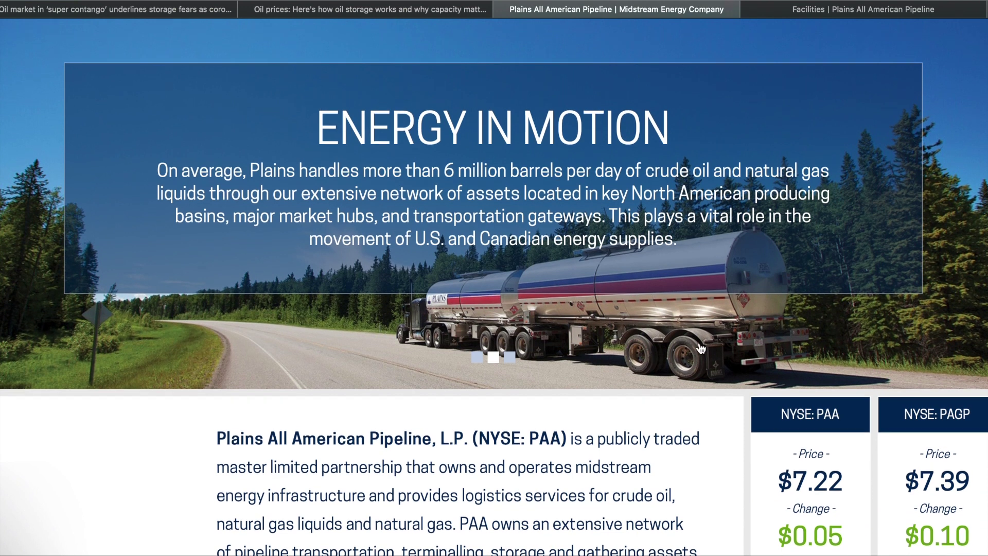
pyautogui.scroll(4, 699, 348)
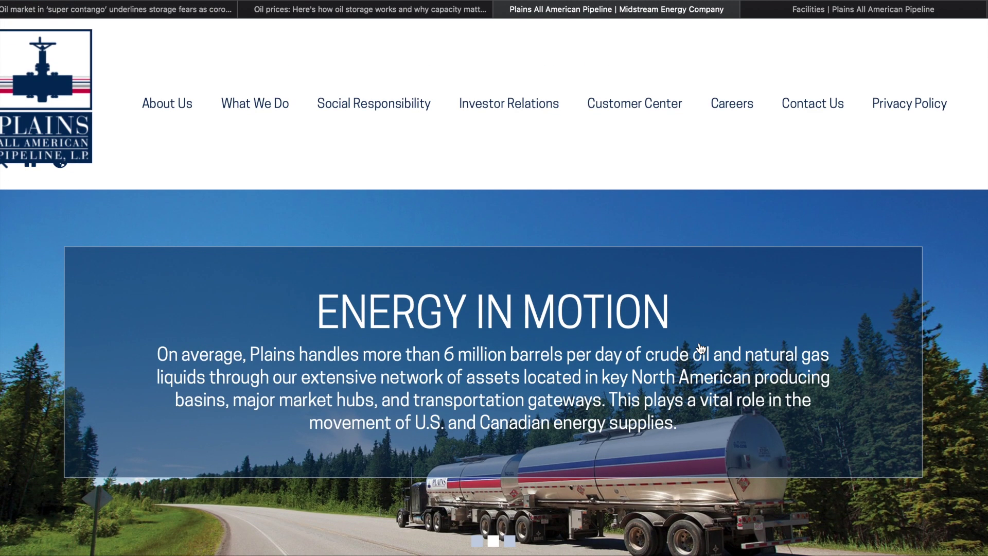
pyautogui.scroll(-6, 699, 348)
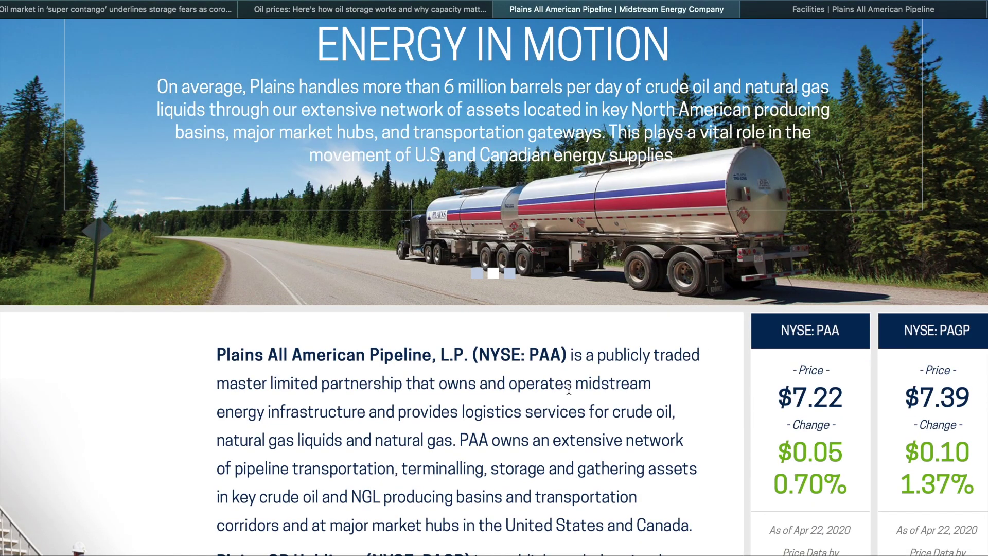
pyautogui.scroll(3, 568, 389)
pyautogui.scroll(2, 568, 388)
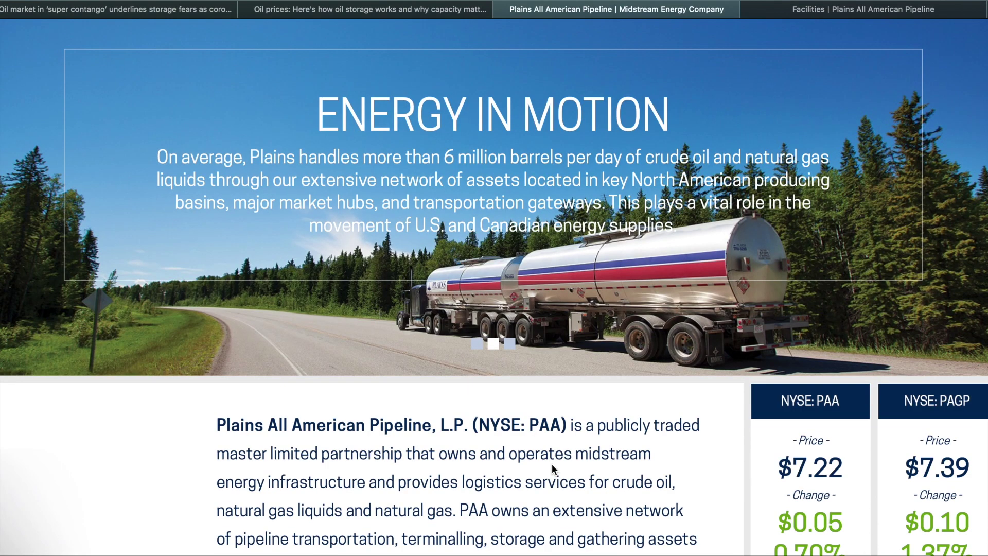
pyautogui.scroll(4, 551, 464)
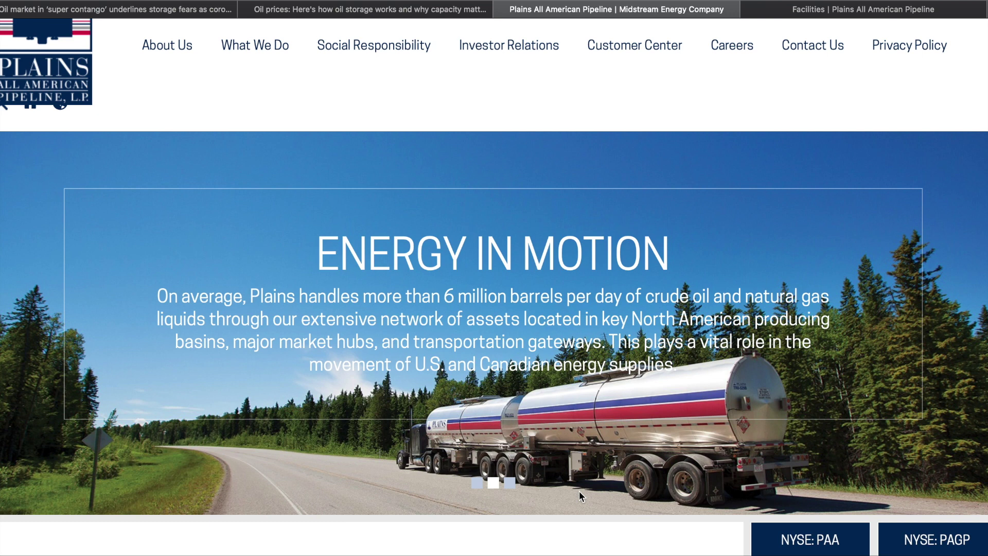
pyautogui.scroll(-6, 579, 490)
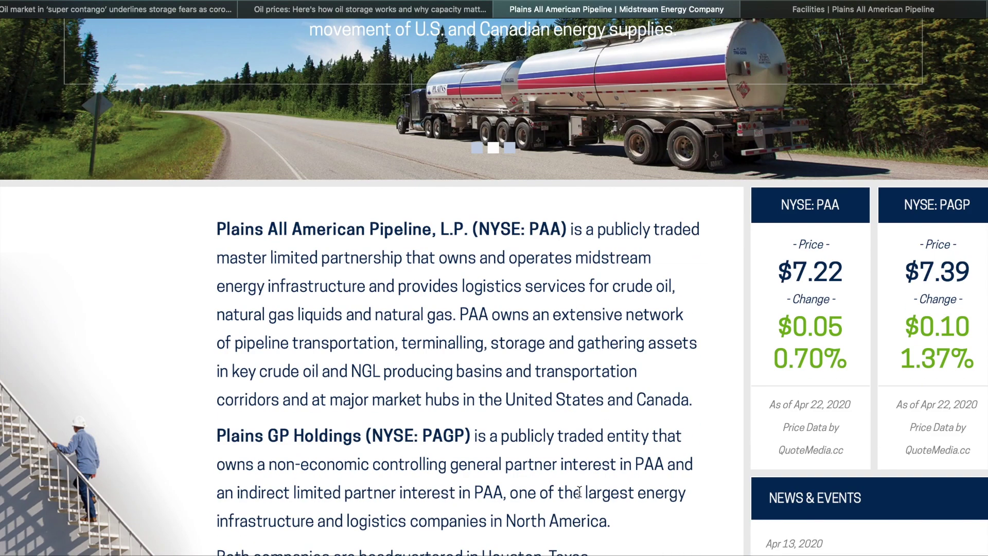
pyautogui.scroll(-8, 579, 492)
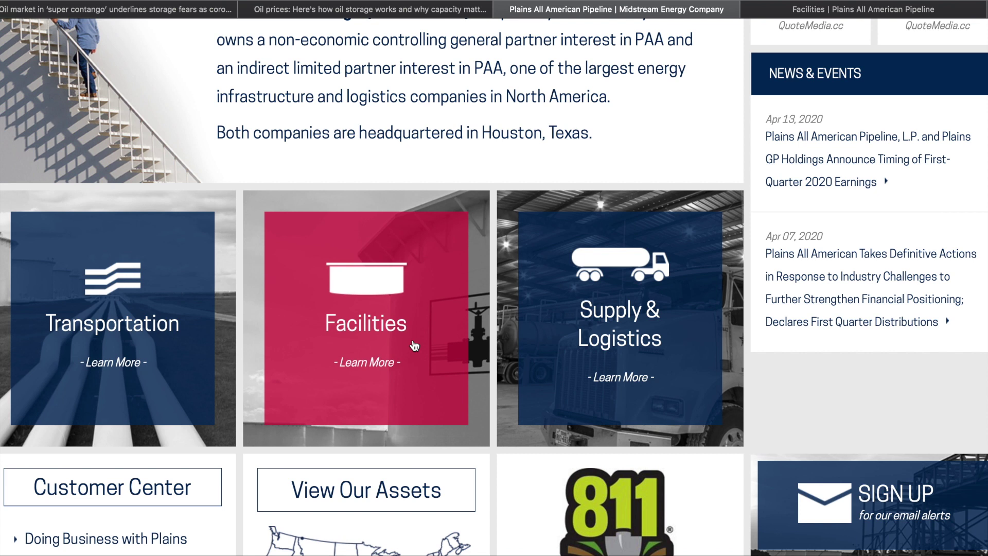
# Read the Plains Facilities page on the storage, terminalling and throughput segment
pyautogui.click(795, 9)
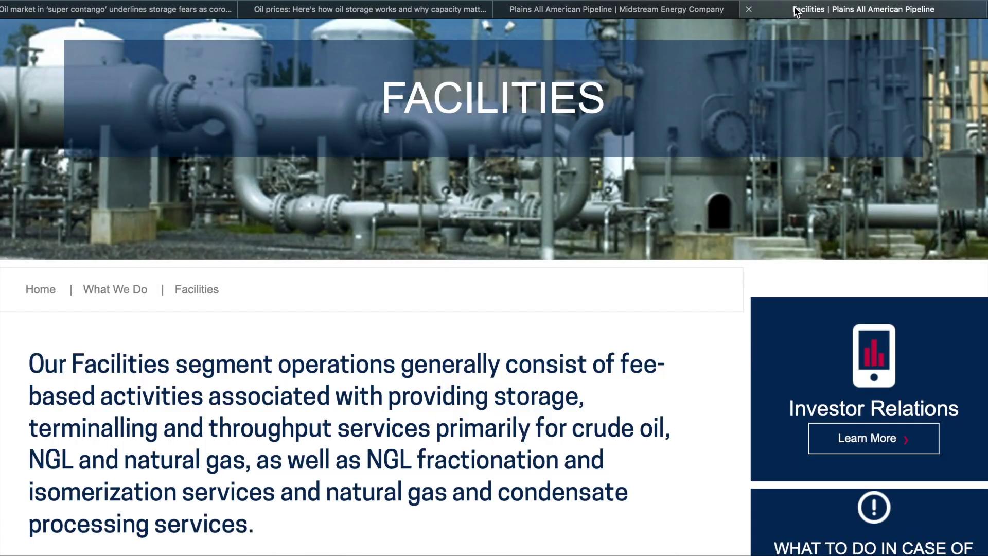
pyautogui.scroll(3, 459, 337)
pyautogui.scroll(-5, 460, 338)
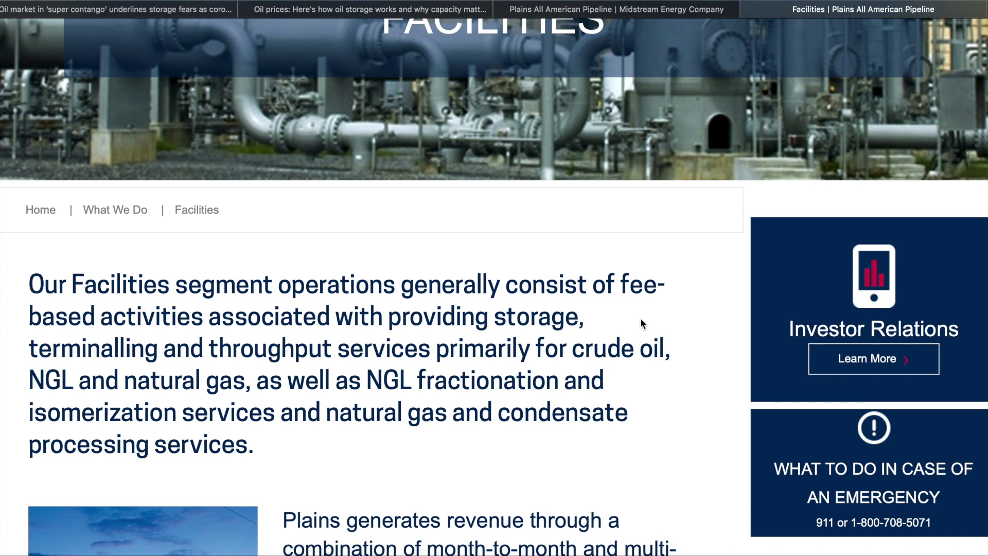
pyautogui.scroll(5, 640, 318)
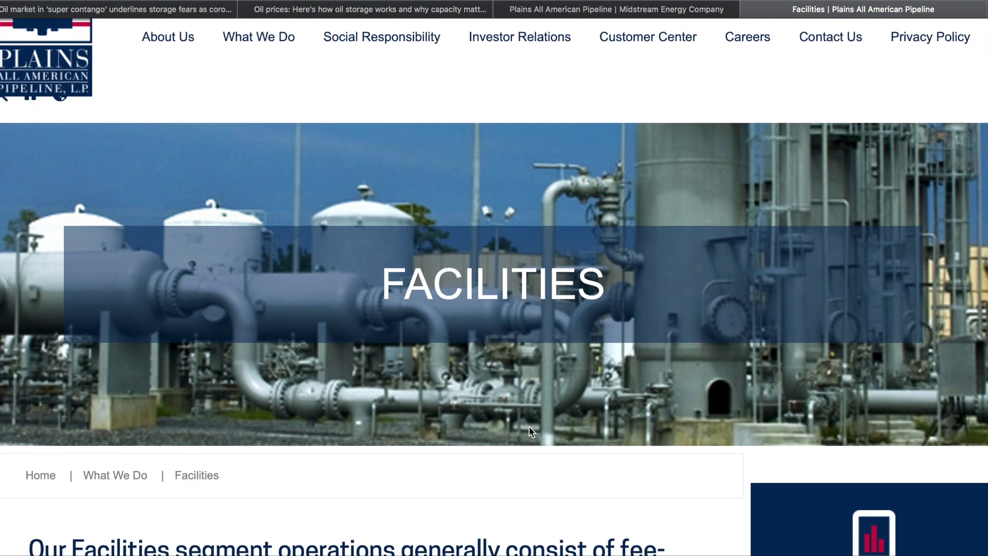
pyautogui.scroll(-4, 535, 501)
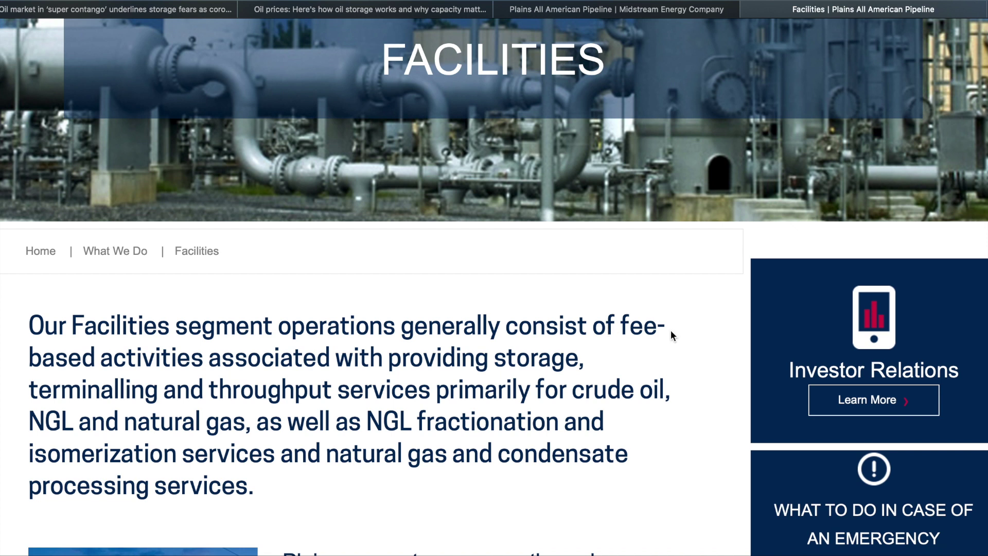
pyautogui.scroll(3, 459, 355)
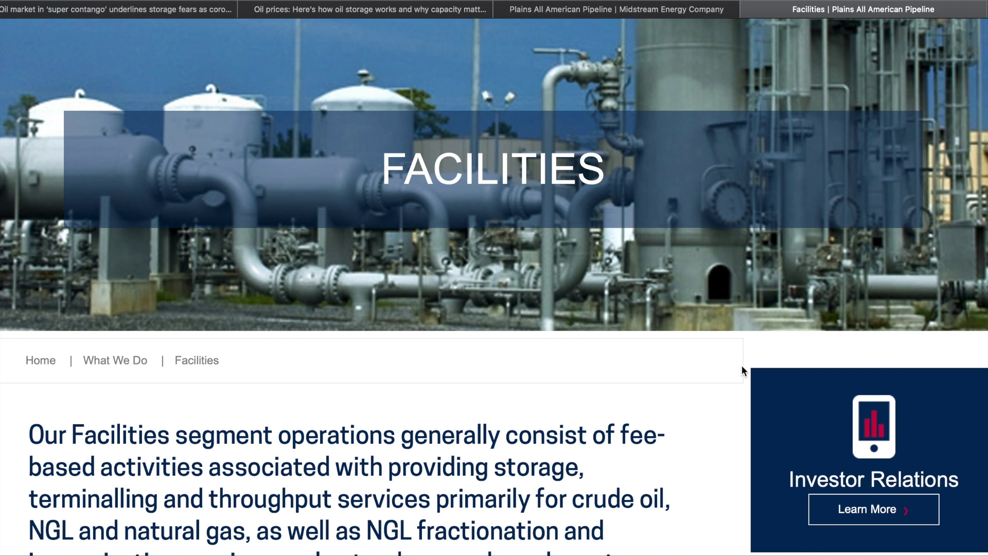
pyautogui.scroll(4, 695, 417)
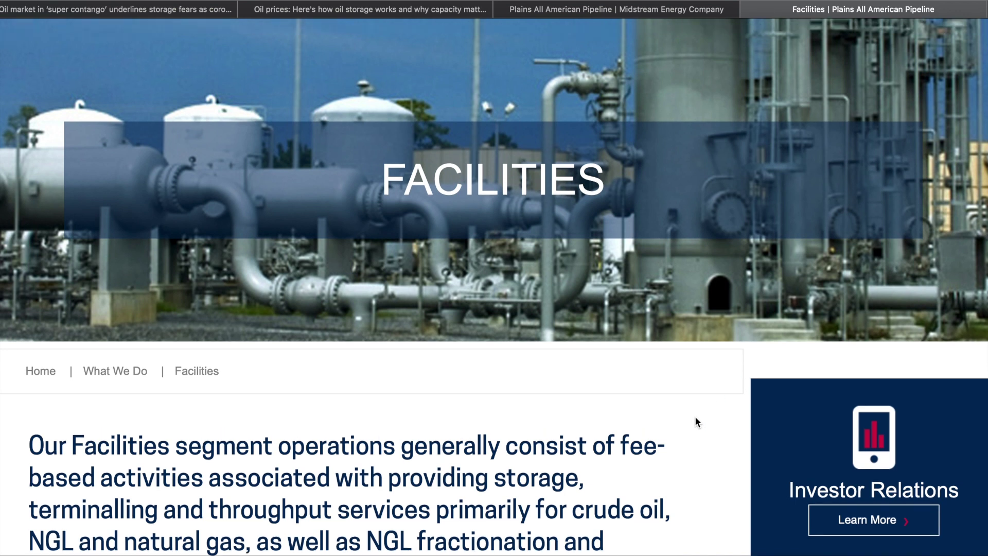
pyautogui.scroll(1, 695, 415)
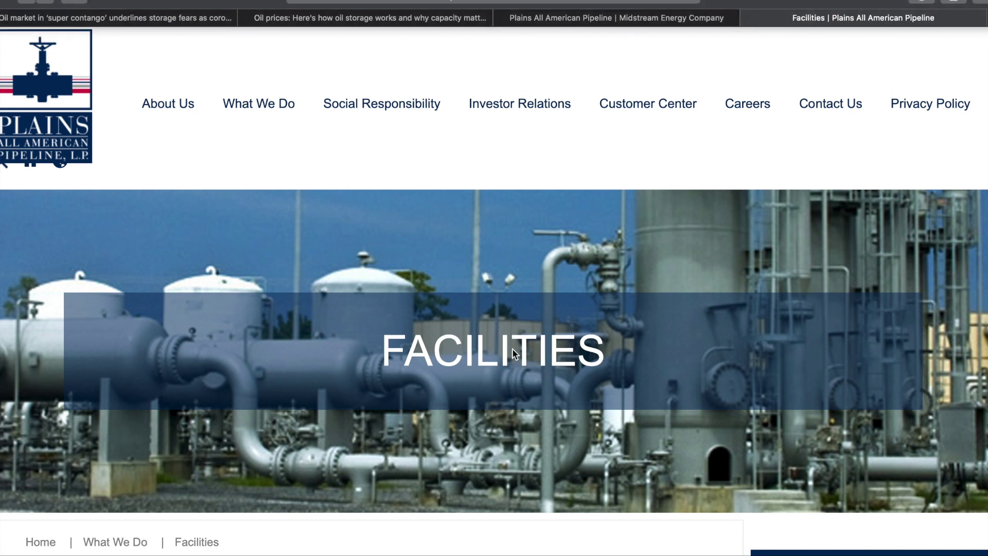
# Return to the PAA (US) worksheet with its $5,14 buy price and -71,96% discount
pyautogui.scroll(-6, 512, 355)
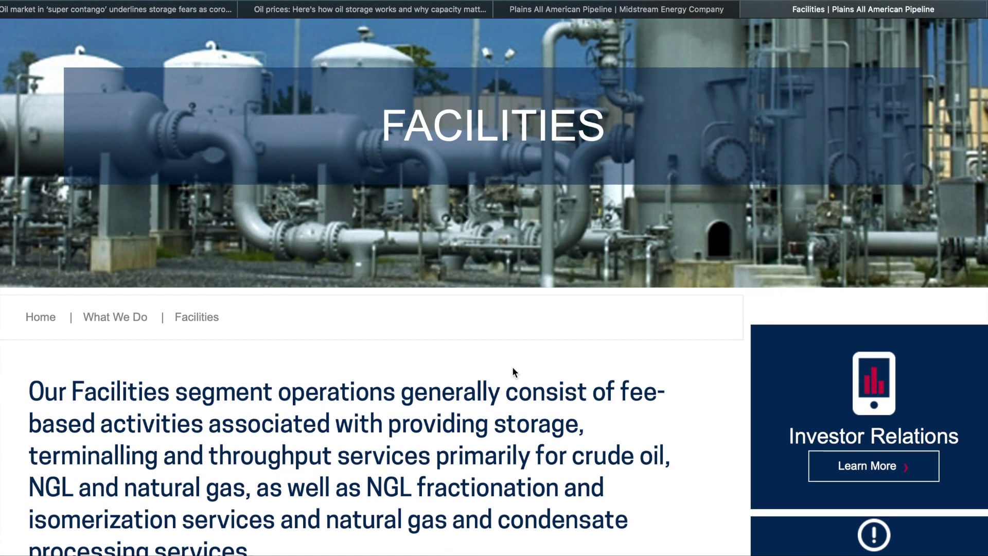
pyautogui.scroll(6, 512, 371)
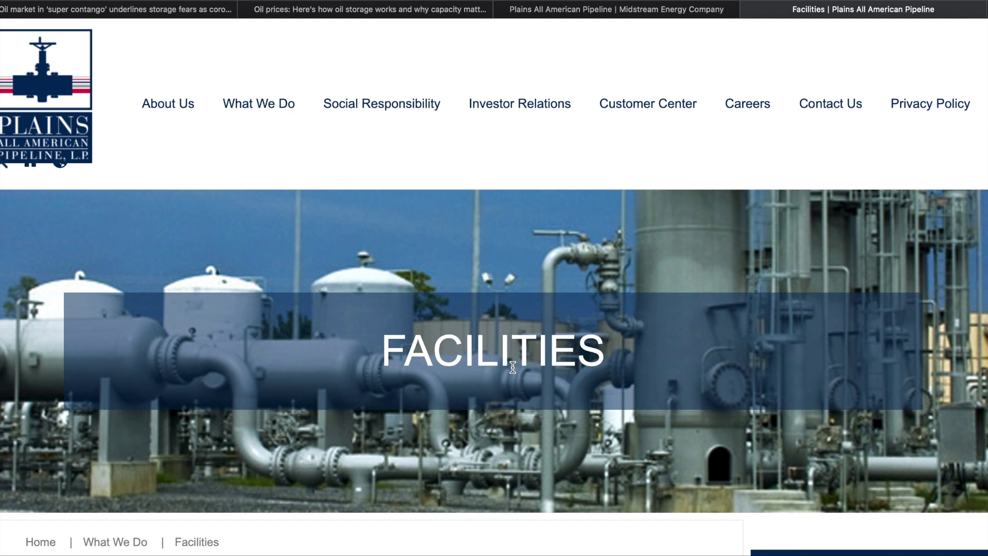
pyautogui.moveTo(422, 554)
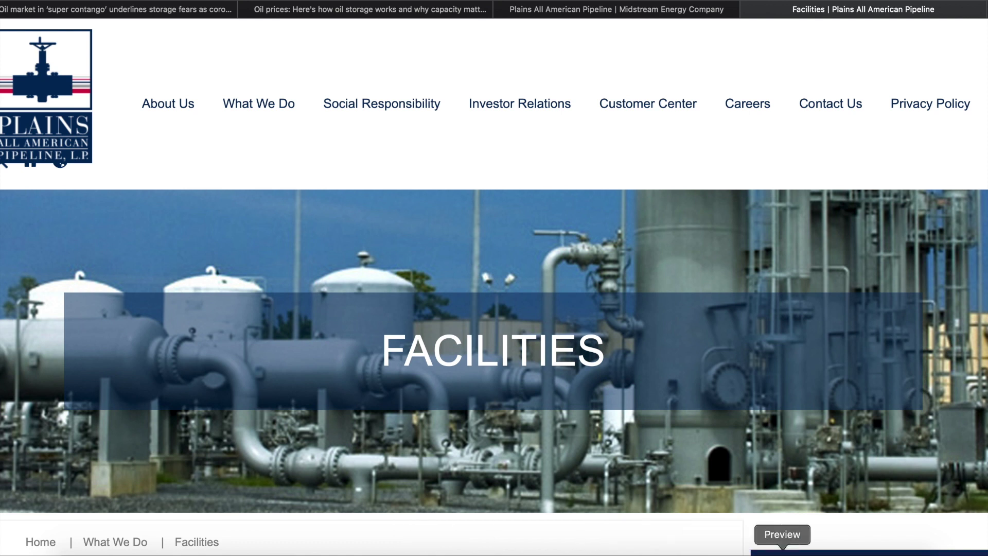
pyautogui.click(832, 550)
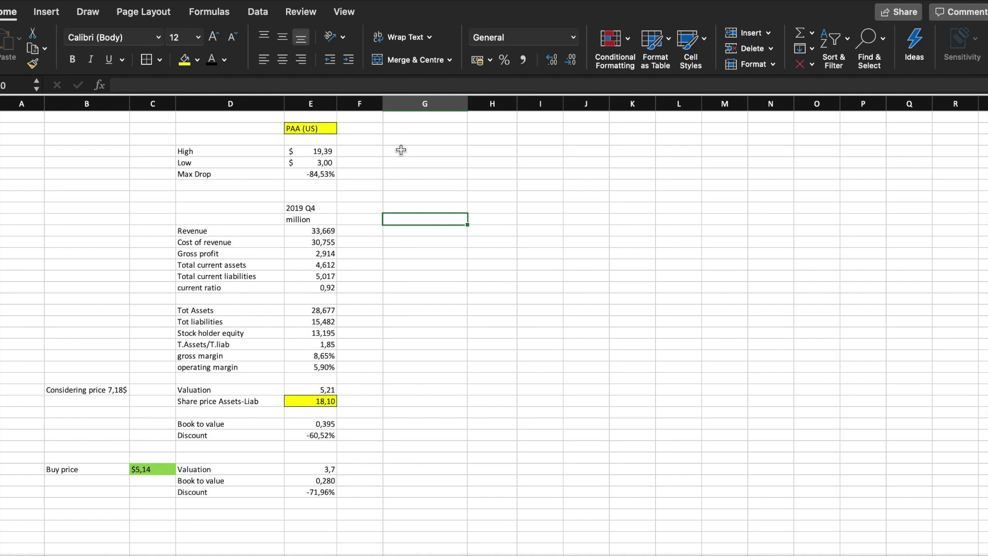
pyautogui.click(394, 243)
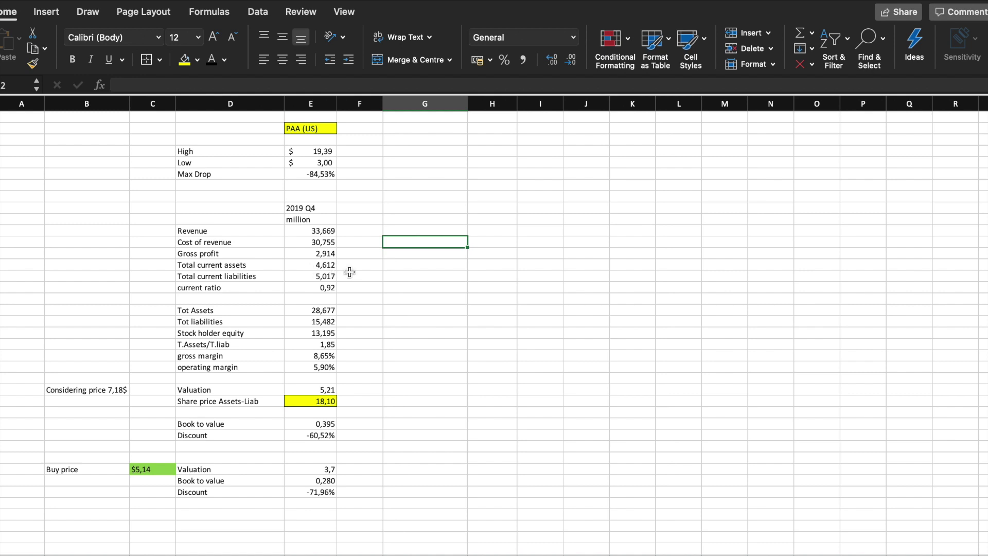
pyautogui.click(395, 258)
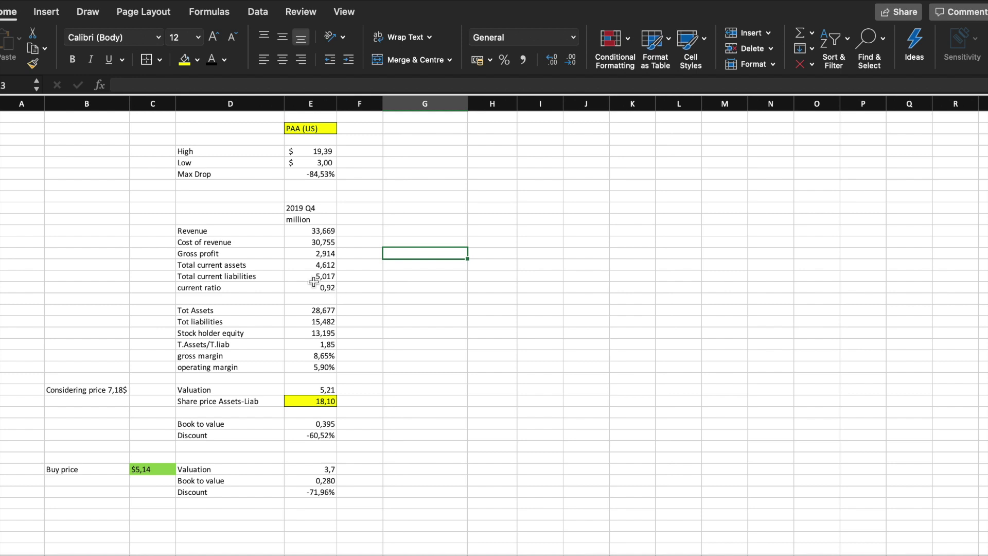
# Check the E16 current-ratio formula giving 0,92, along with nearby cells F16, F18 and G16
pyautogui.click(314, 287)
pyautogui.click(359, 289)
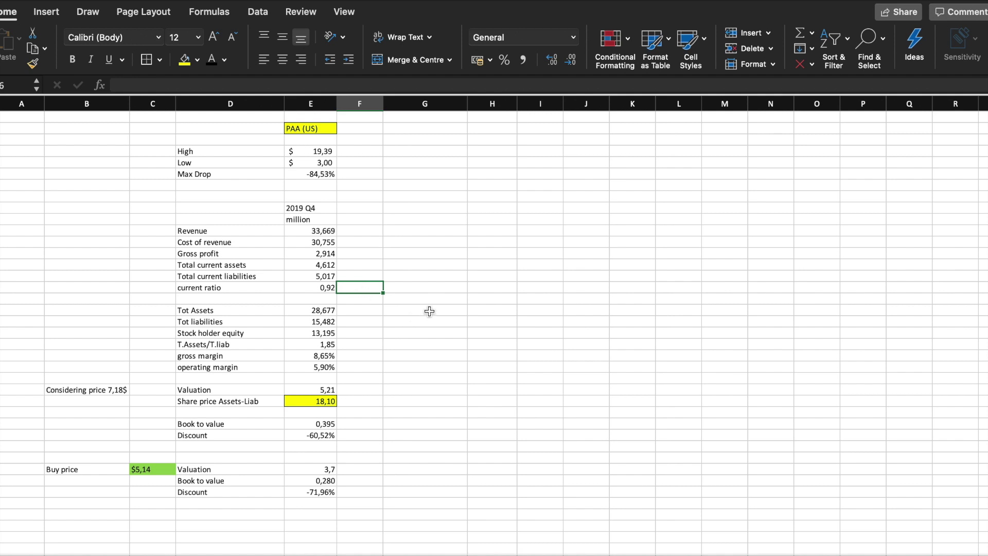
pyautogui.click(375, 312)
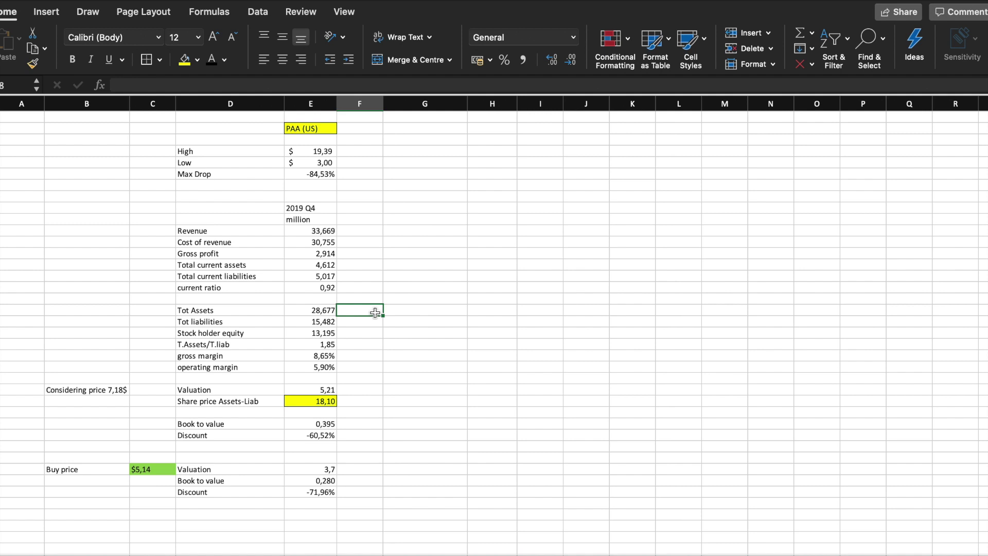
pyautogui.click(389, 292)
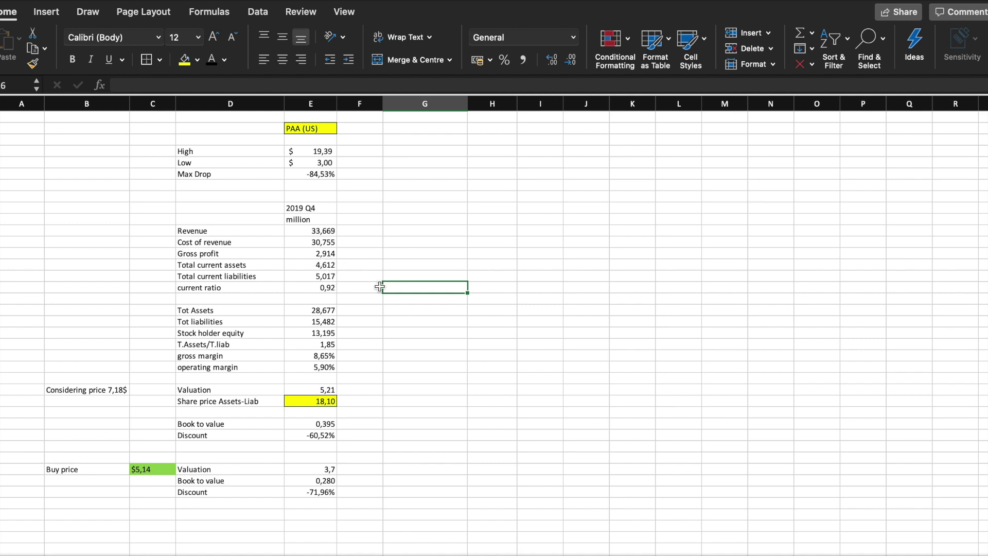
pyautogui.click(314, 292)
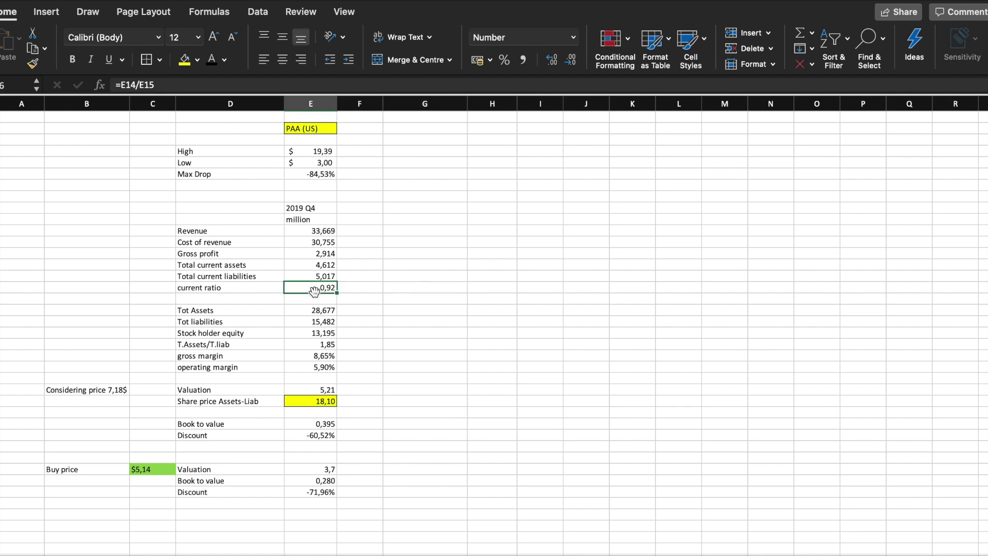
pyautogui.click(370, 288)
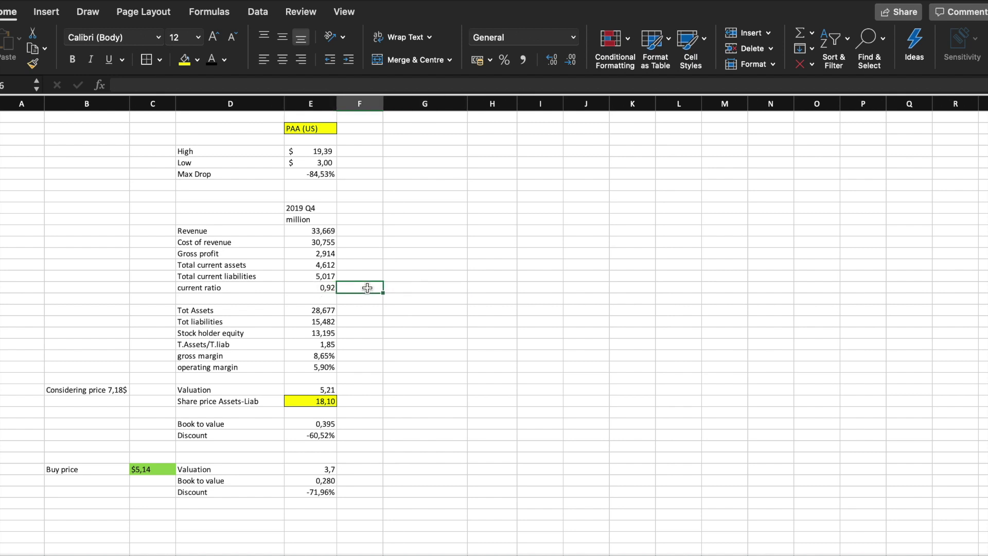
pyautogui.click(398, 287)
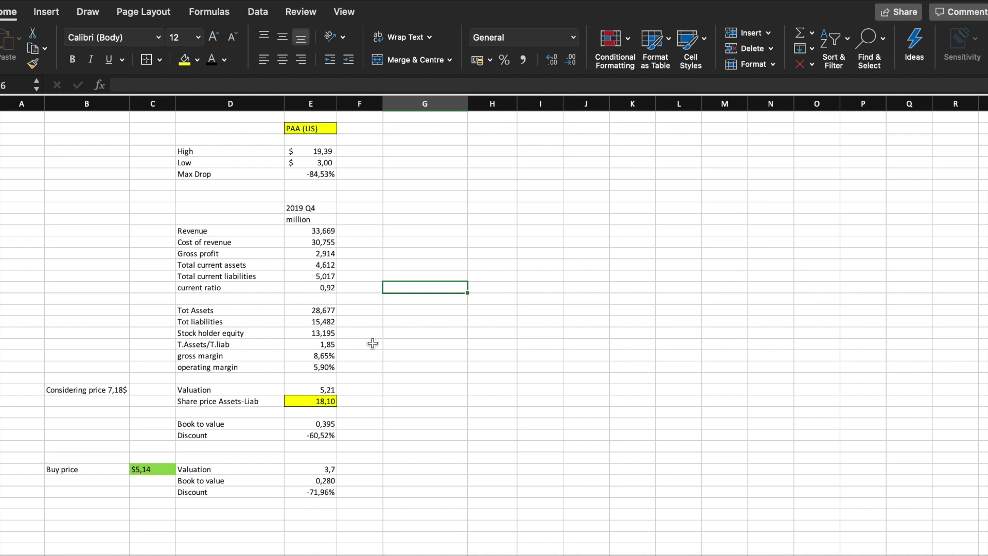
pyautogui.click(311, 290)
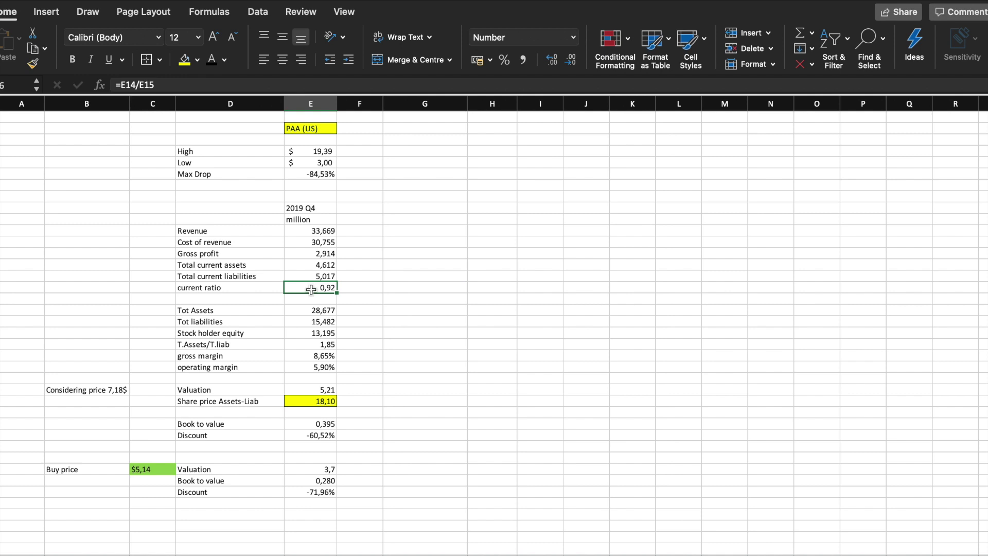
pyautogui.click(371, 329)
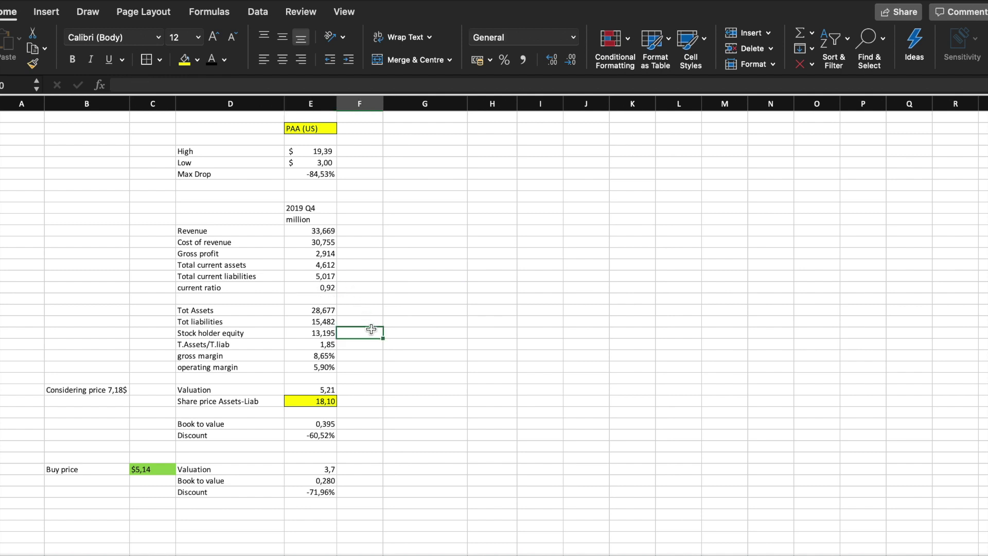
pyautogui.click(325, 307)
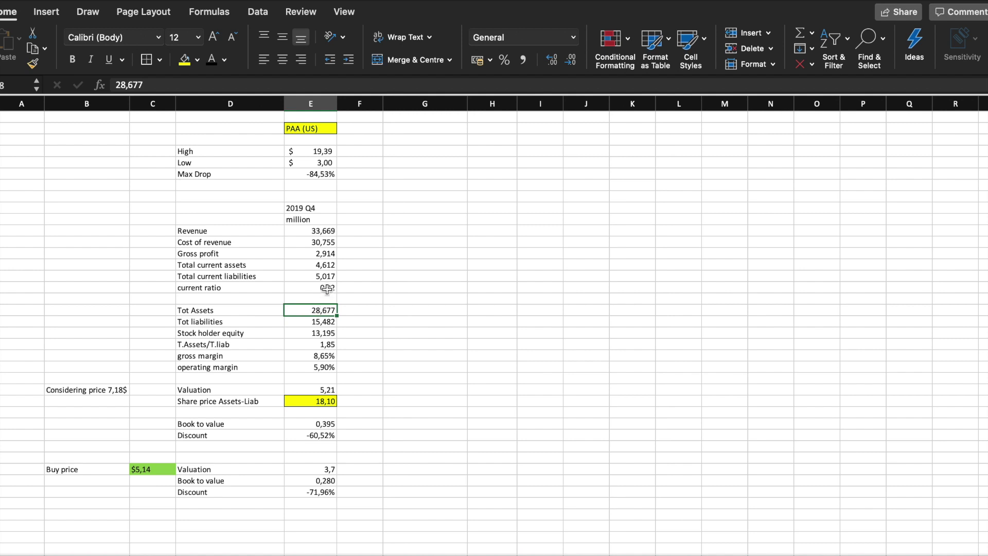
pyautogui.click(328, 289)
pyautogui.click(366, 310)
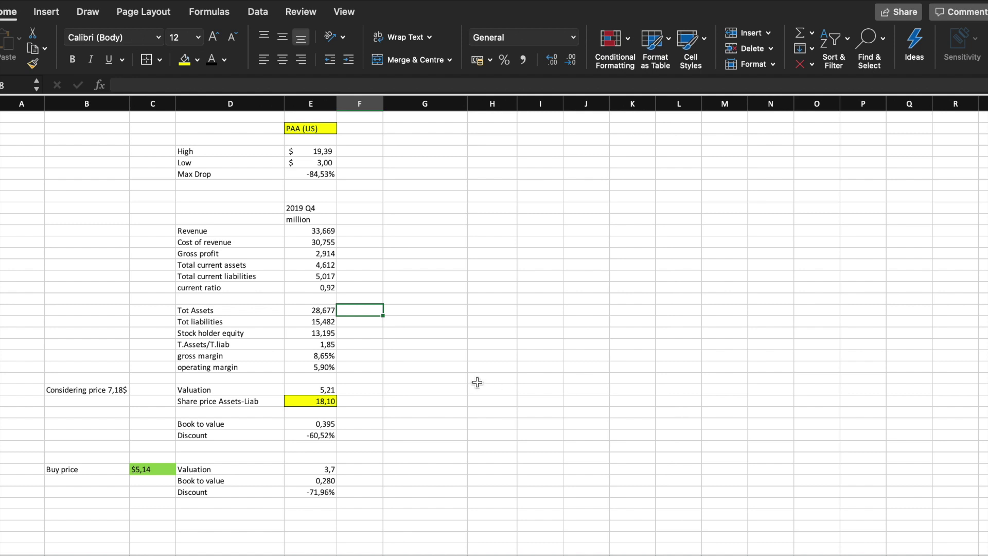
pyautogui.click(392, 367)
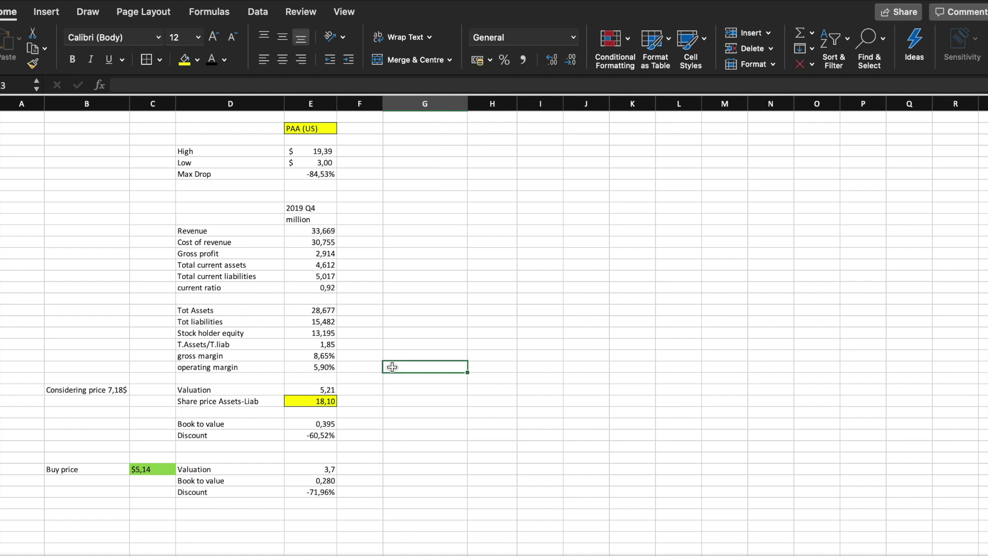
pyautogui.click(323, 311)
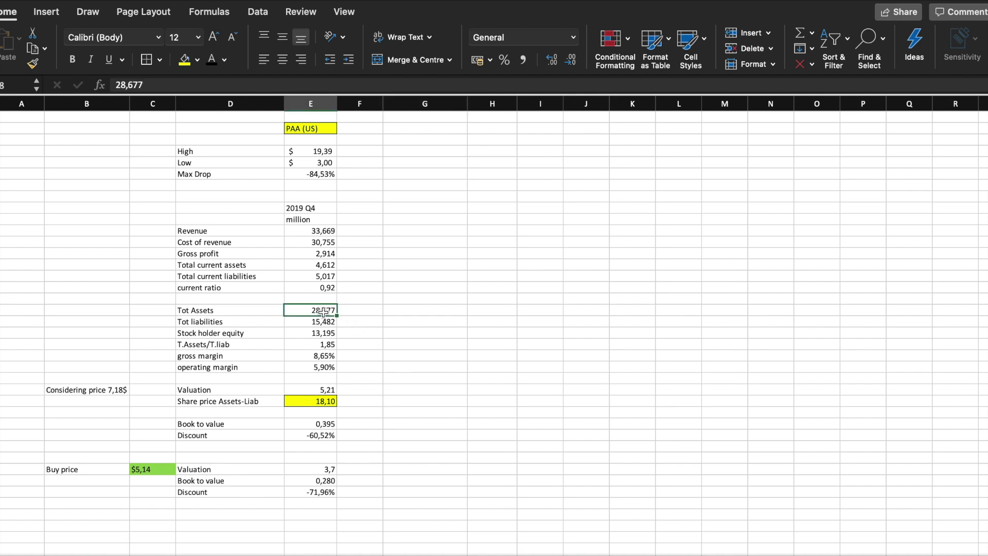
pyautogui.click(350, 320)
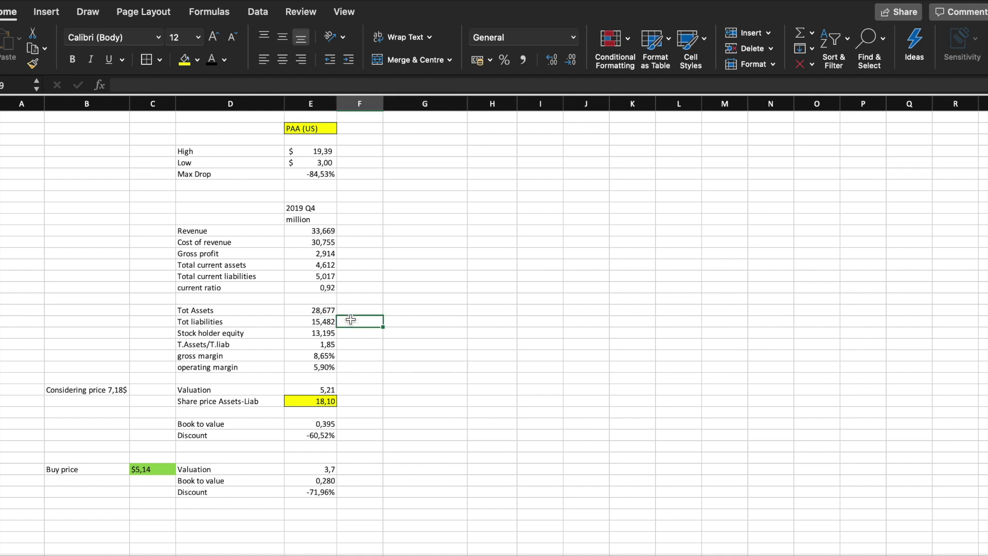
pyautogui.click(324, 312)
pyautogui.click(514, 307)
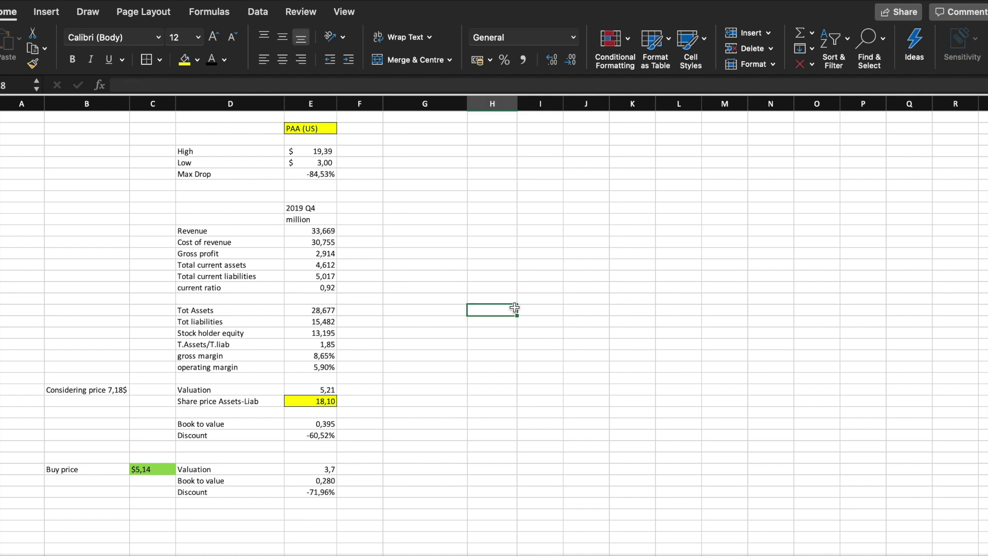
pyautogui.click(384, 308)
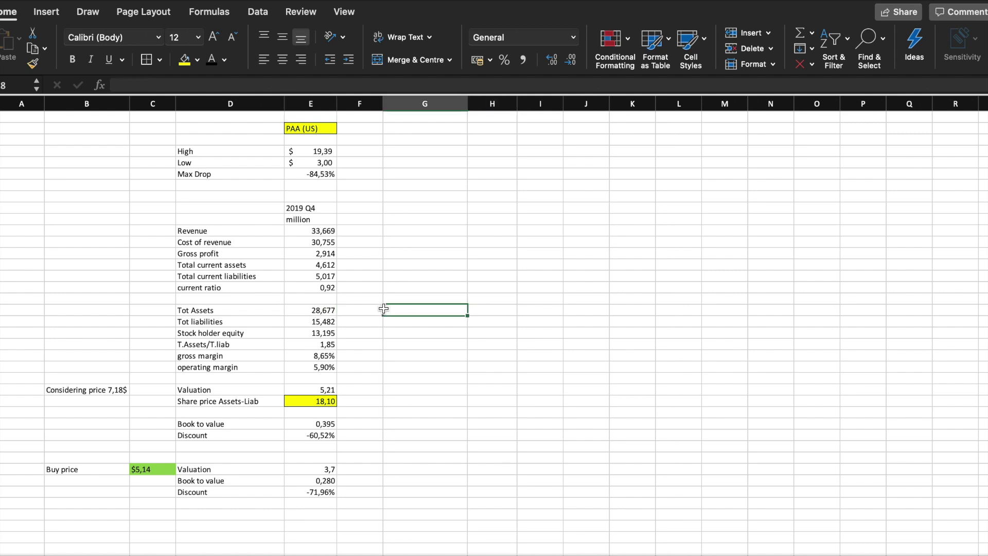
pyautogui.click(375, 309)
pyautogui.click(328, 311)
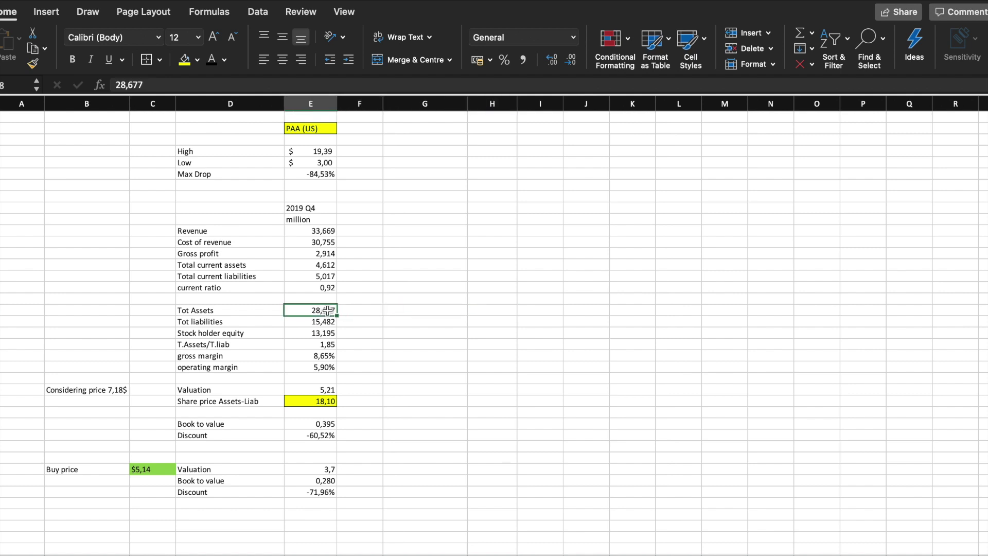
pyautogui.click(388, 261)
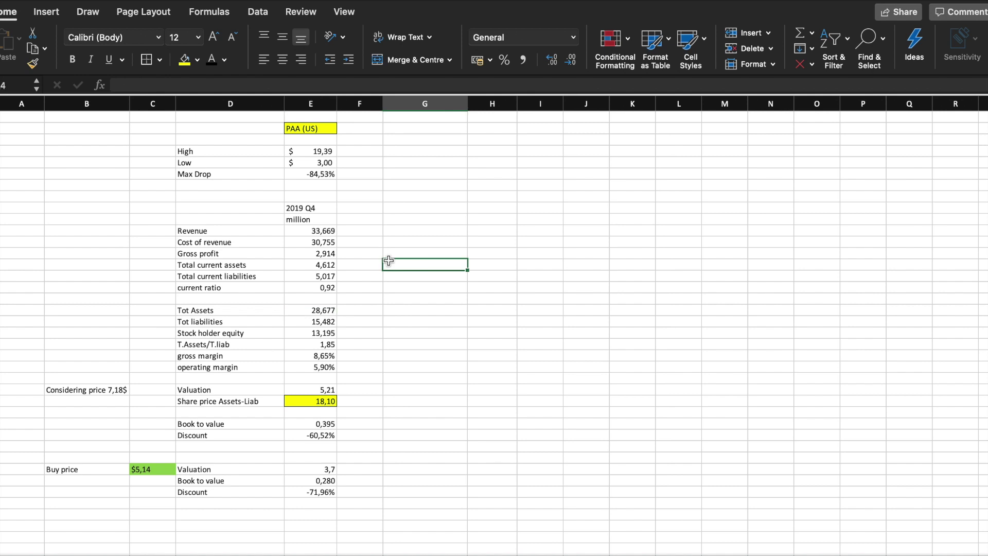
pyautogui.click(364, 320)
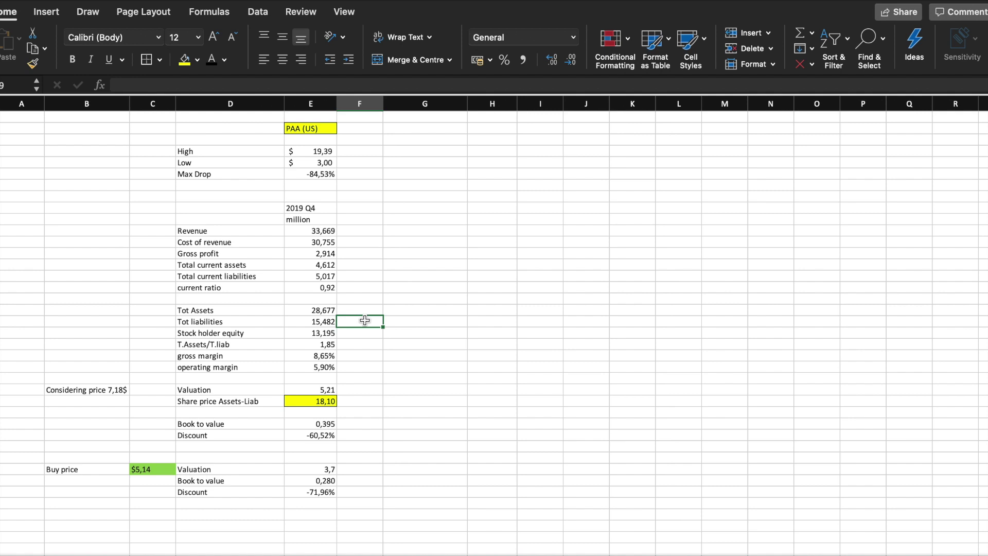
pyautogui.click(369, 309)
pyautogui.click(402, 313)
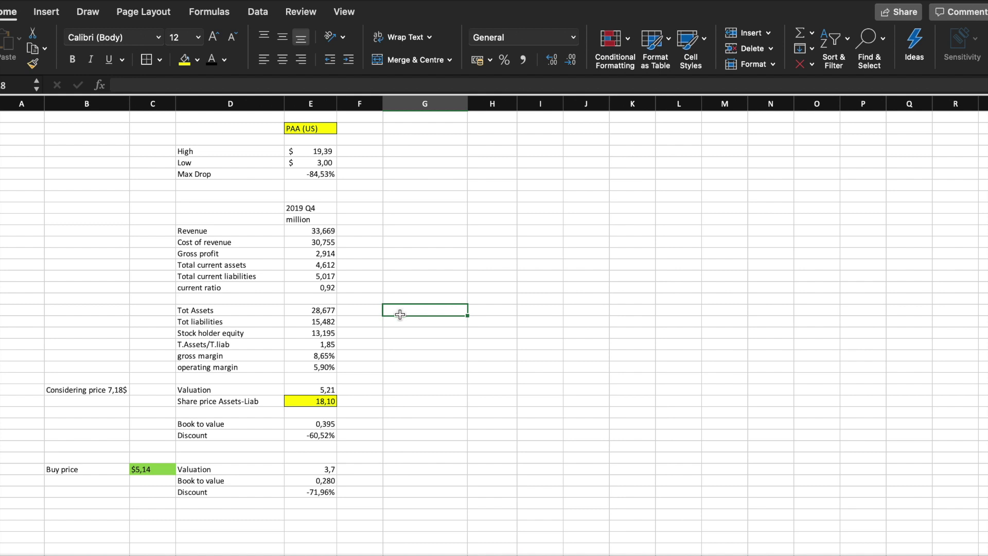
pyautogui.scroll(-2, 394, 334)
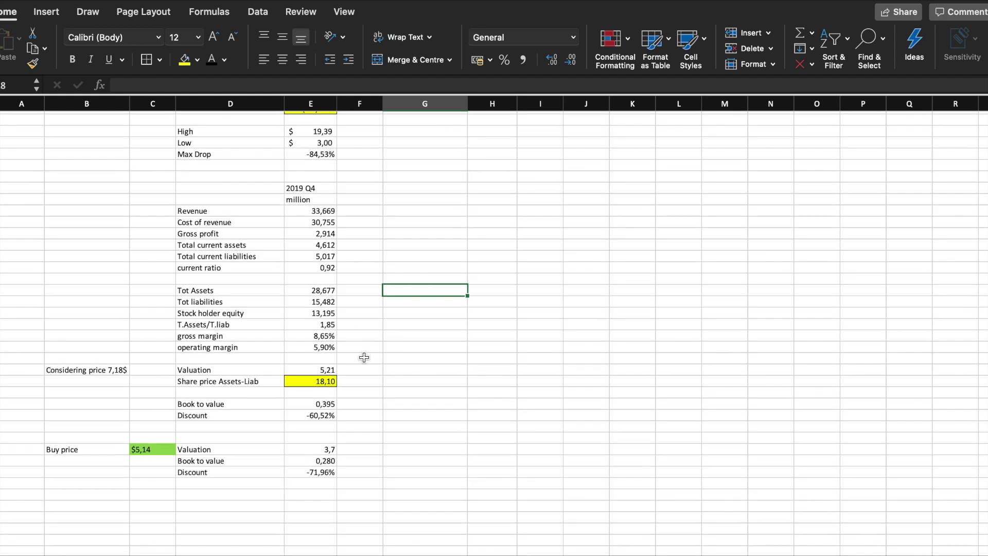
pyautogui.click(323, 346)
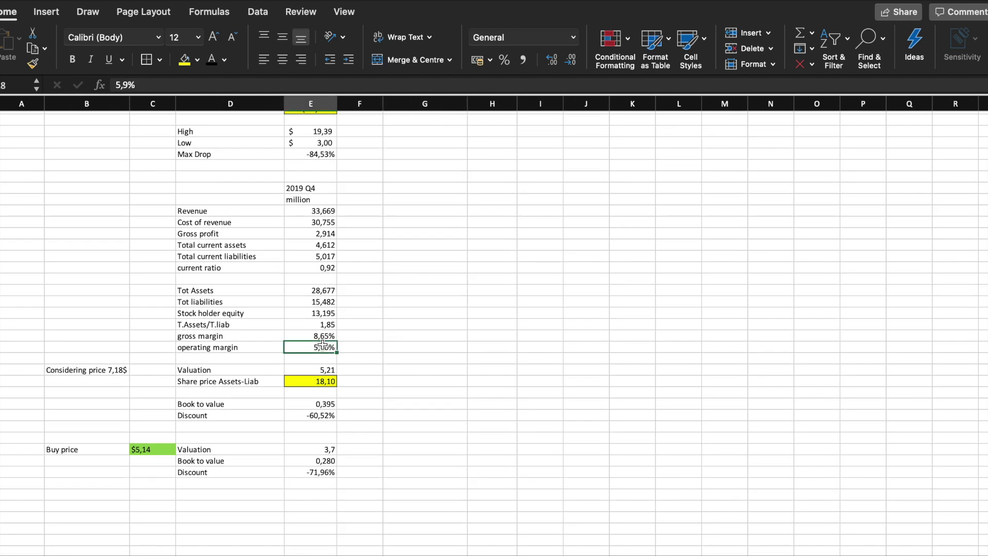
pyautogui.click(381, 327)
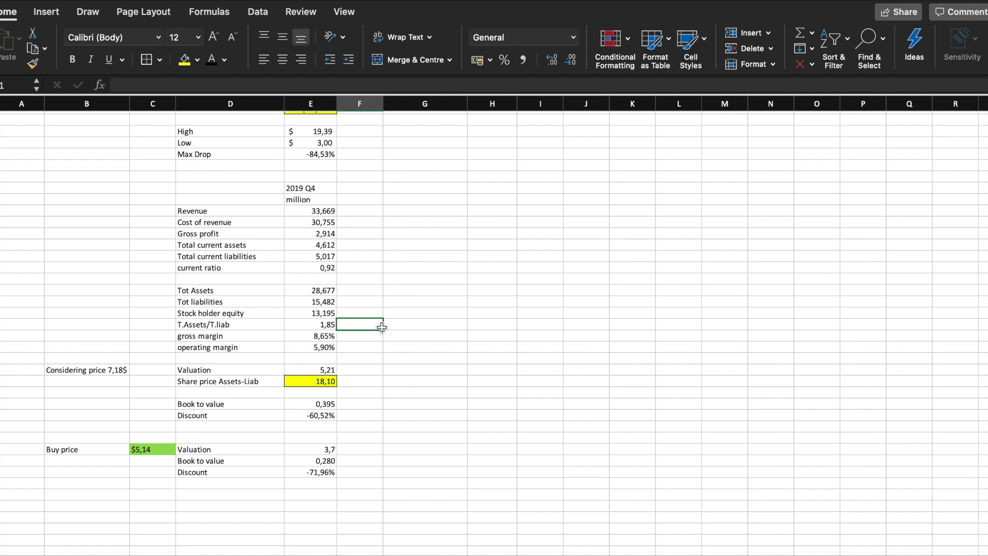
pyautogui.click(356, 360)
pyautogui.click(369, 344)
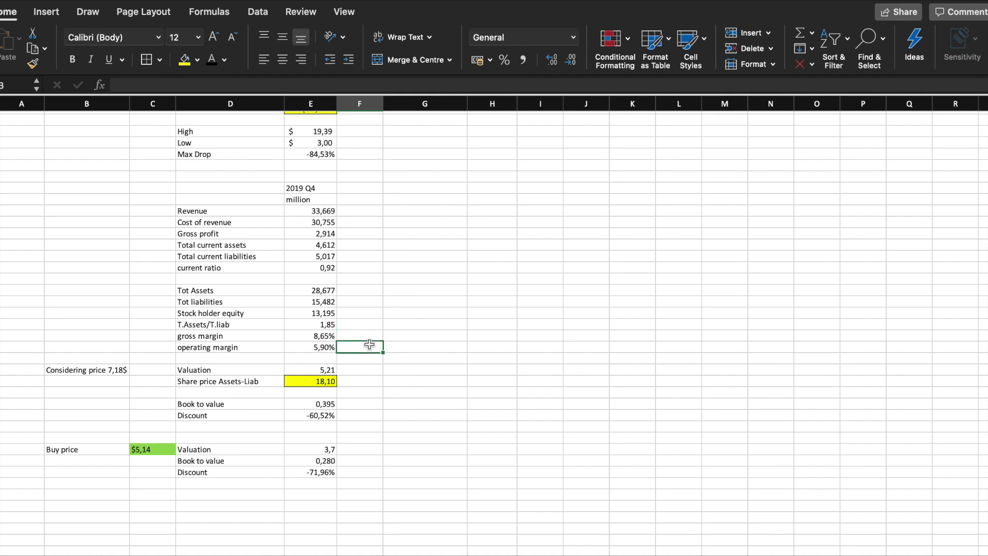
pyautogui.click(393, 344)
pyautogui.click(391, 334)
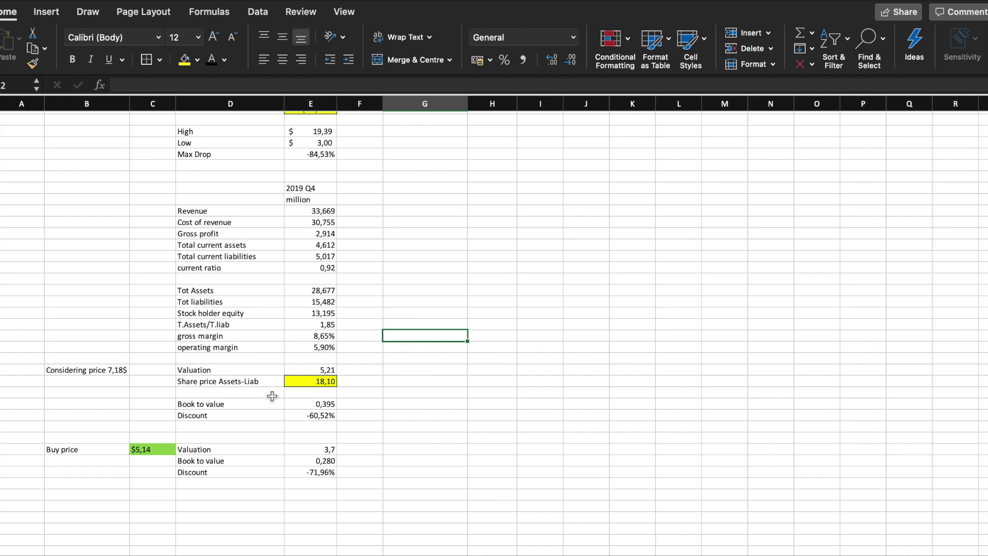
pyautogui.scroll(-4, 347, 366)
pyautogui.scroll(1, 348, 367)
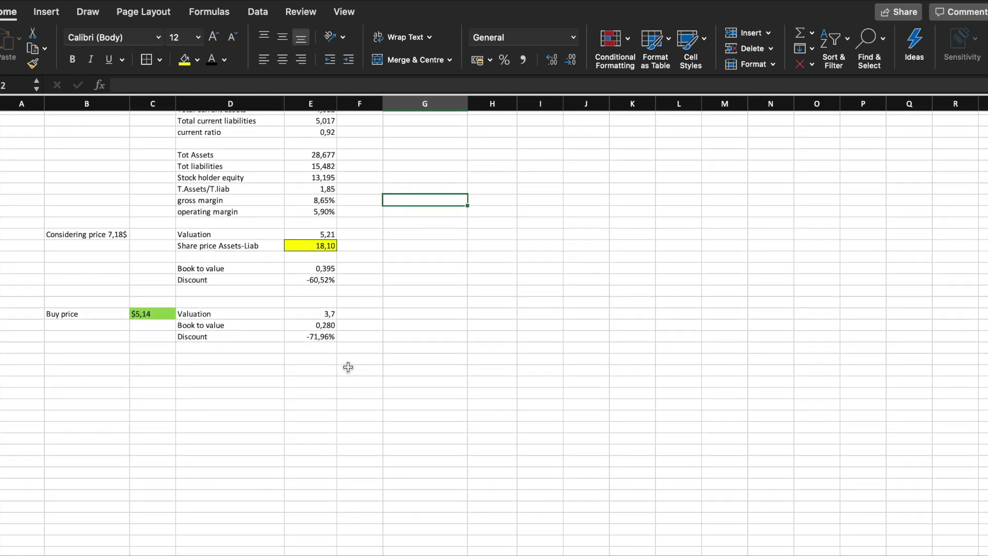
pyautogui.scroll(4, 348, 367)
pyautogui.click(413, 357)
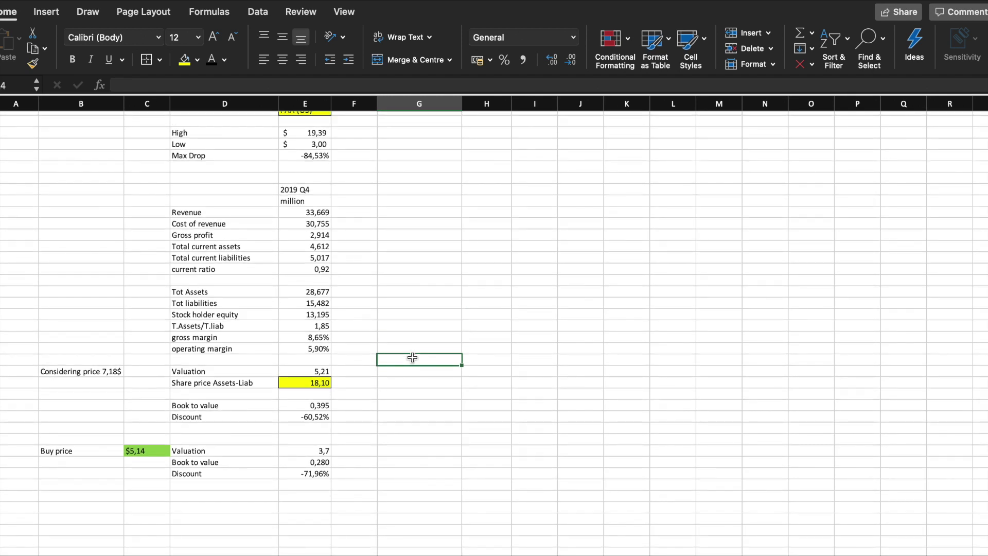
pyautogui.click(405, 335)
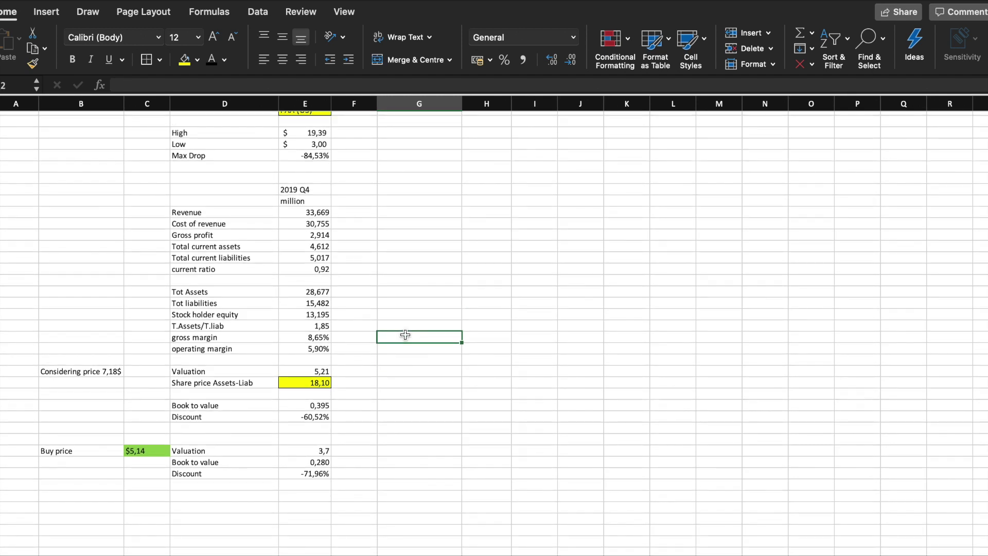
pyautogui.click(393, 307)
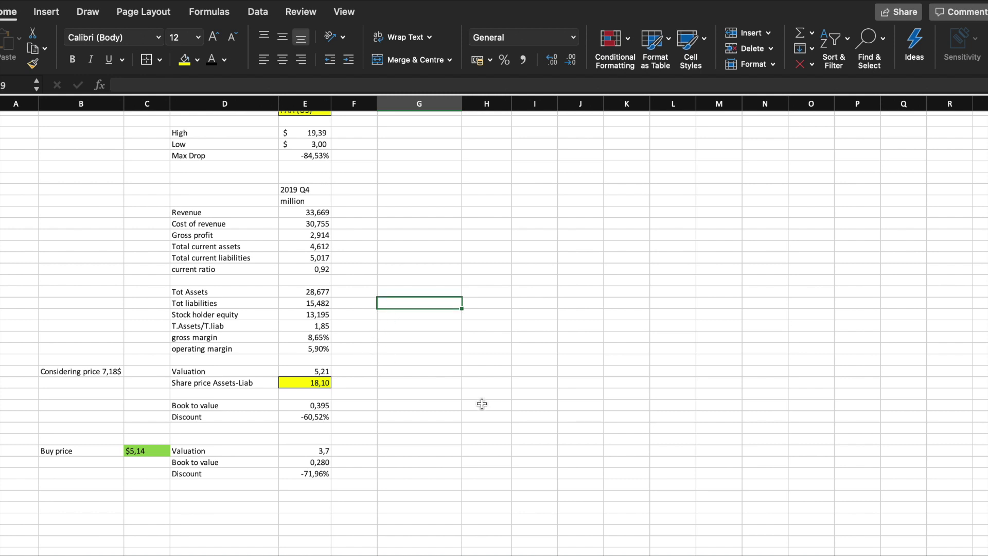
pyautogui.scroll(-3, 481, 403)
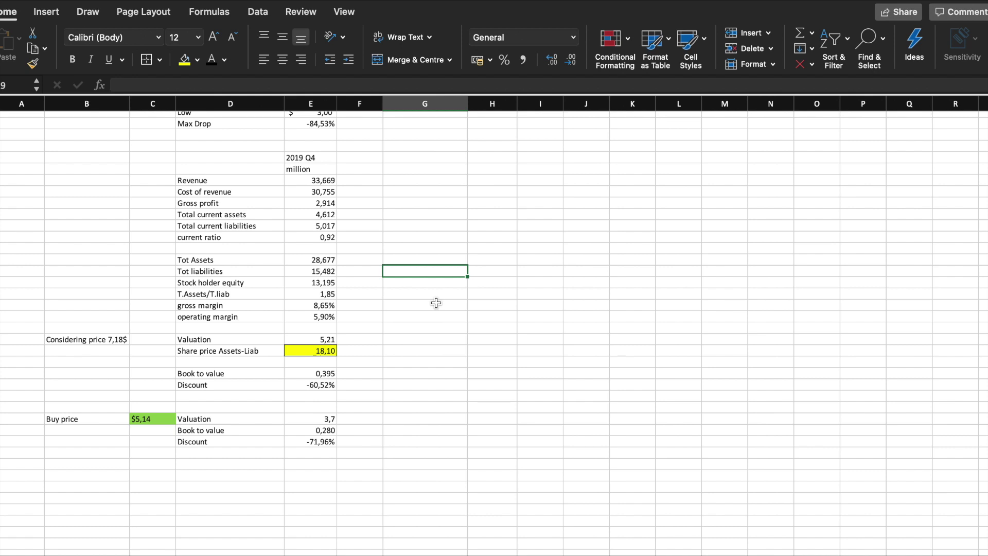
pyautogui.click(408, 340)
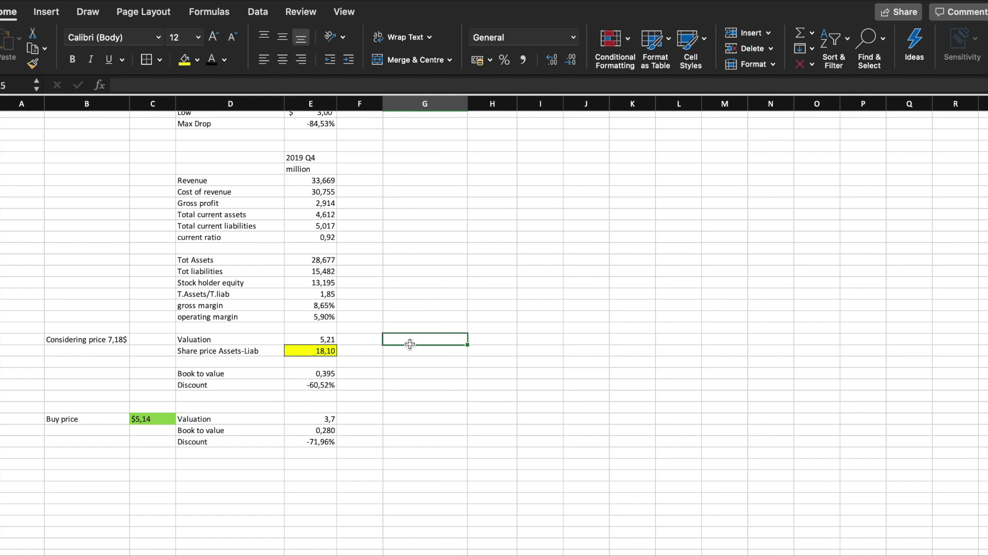
pyautogui.click(327, 339)
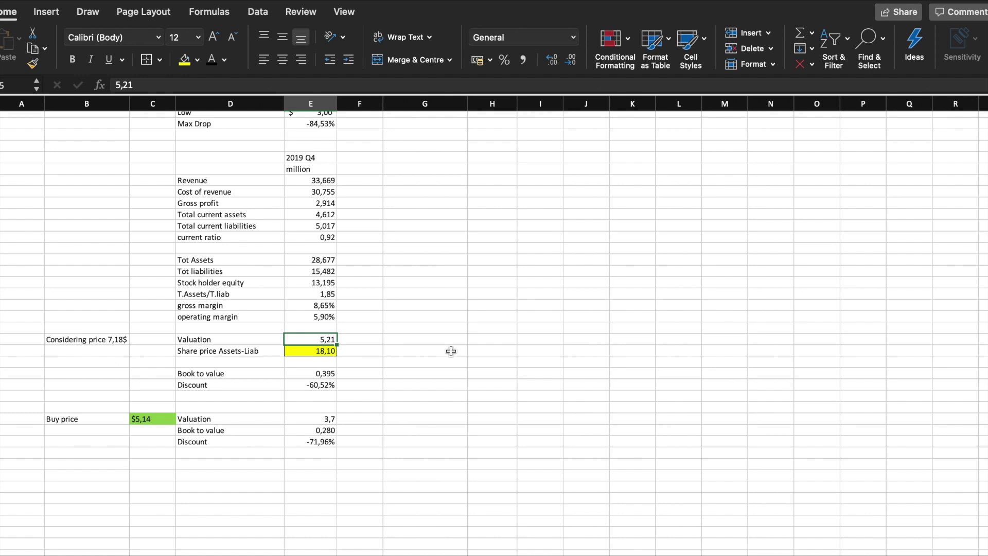
pyautogui.click(427, 331)
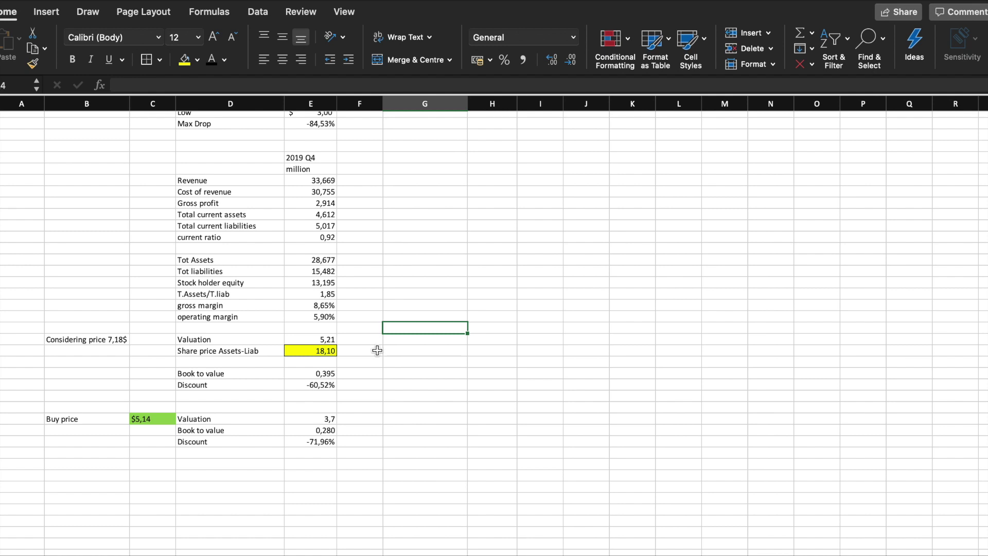
pyautogui.click(327, 353)
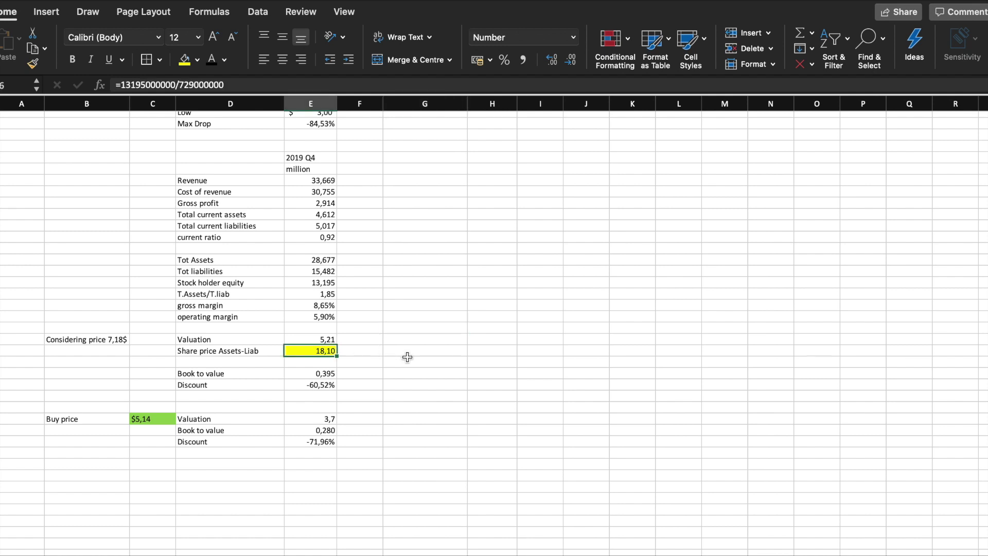
pyautogui.click(407, 356)
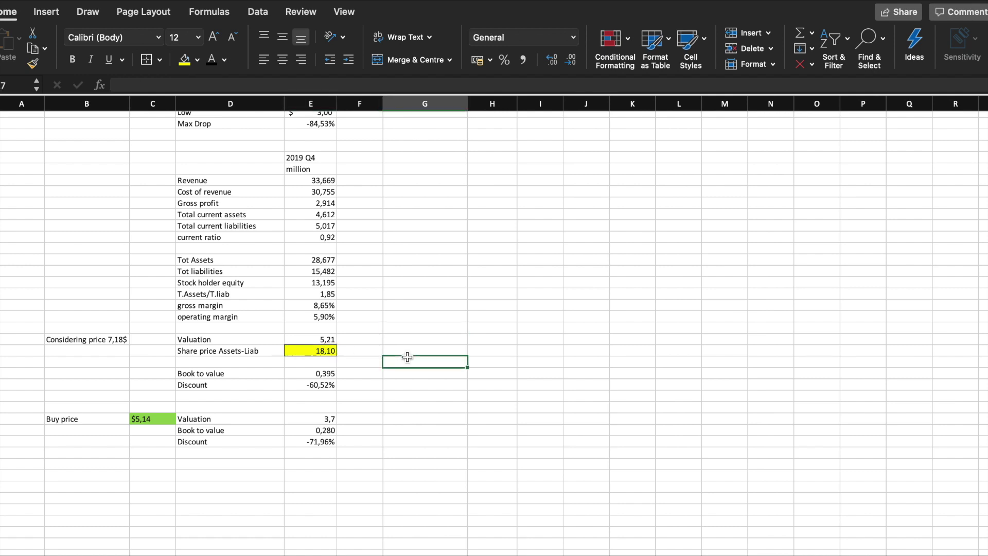
pyautogui.click(324, 374)
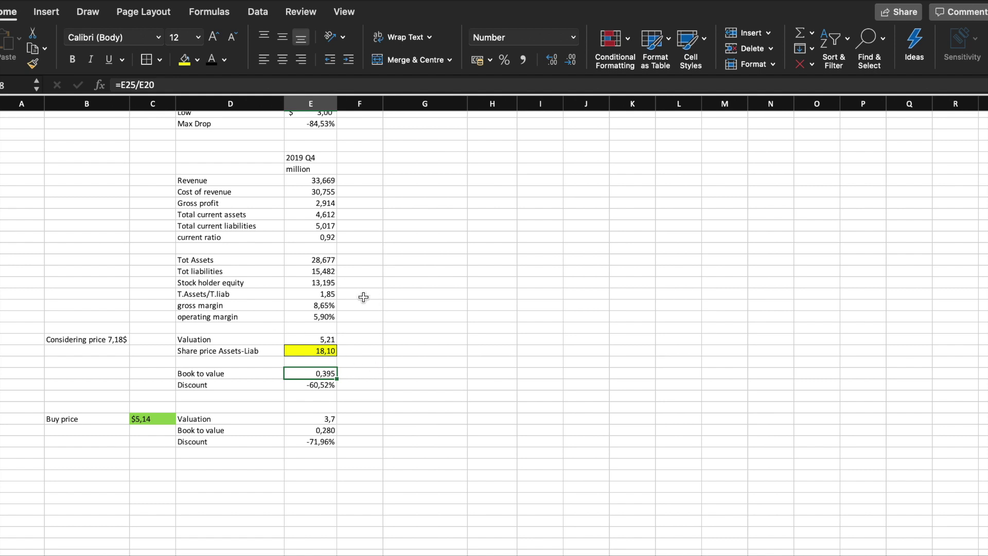
pyautogui.click(385, 362)
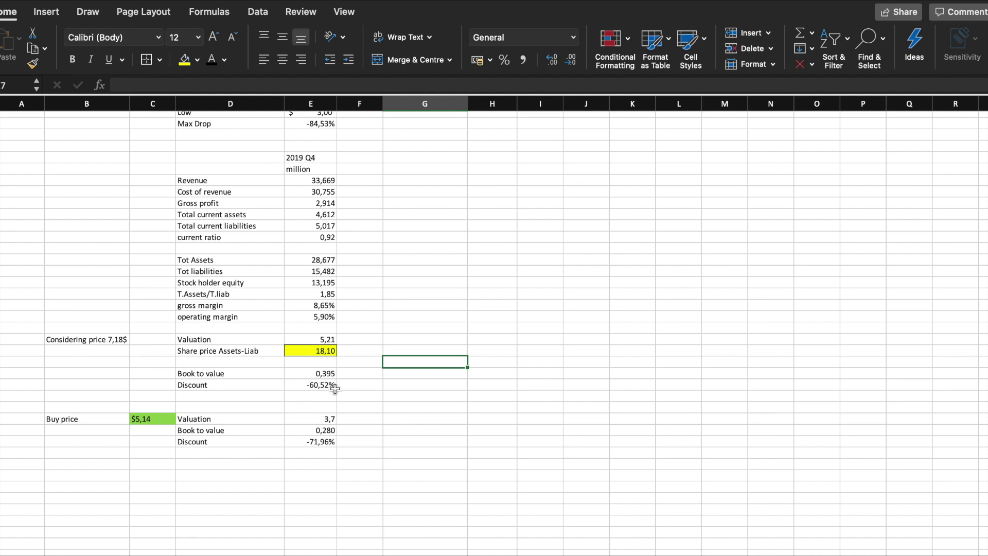
pyautogui.click(324, 374)
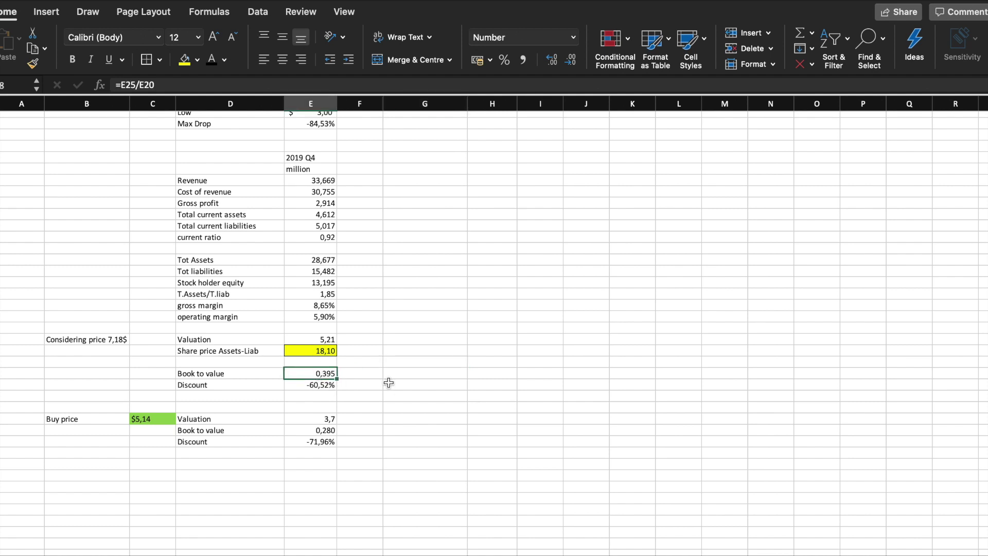
pyautogui.click(390, 382)
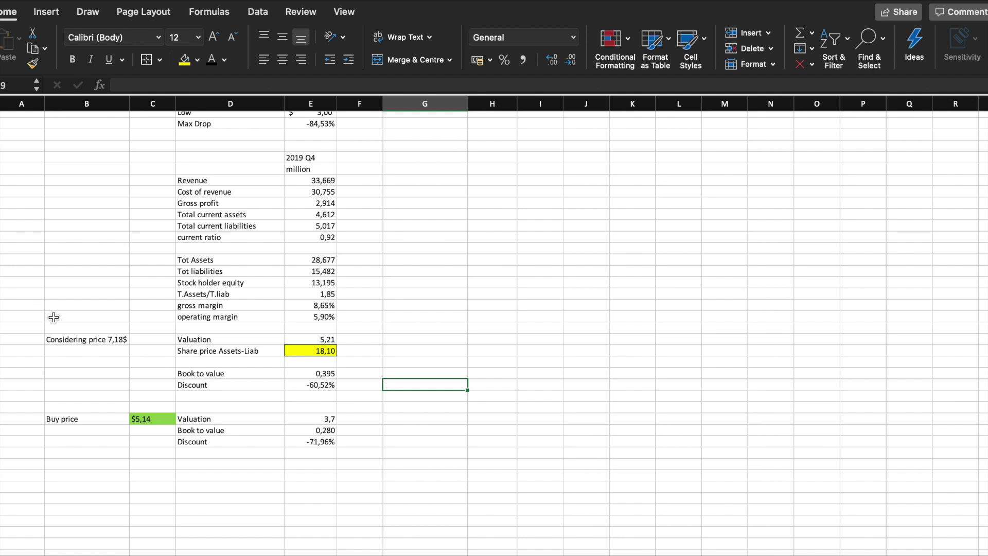
pyautogui.click(123, 343)
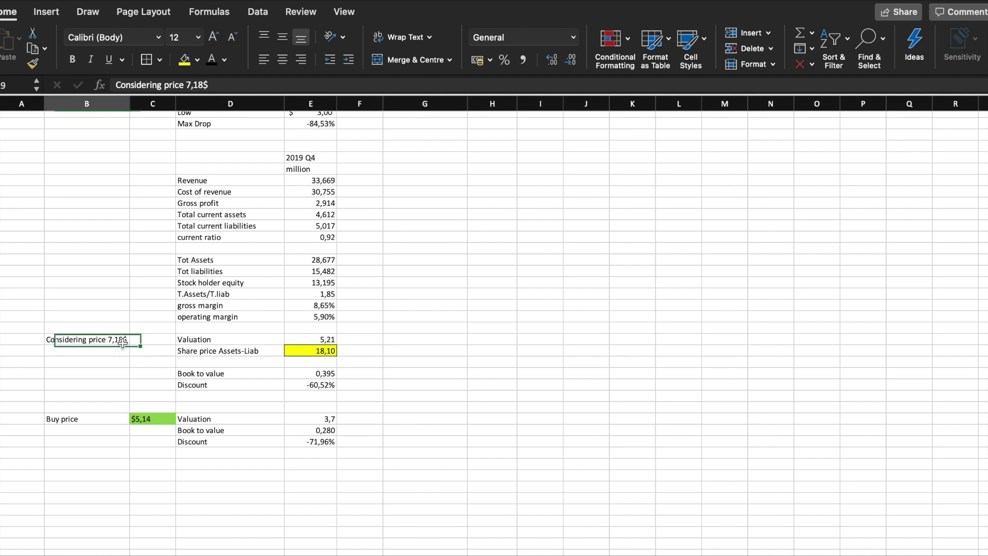
pyautogui.click(391, 373)
pyautogui.click(325, 375)
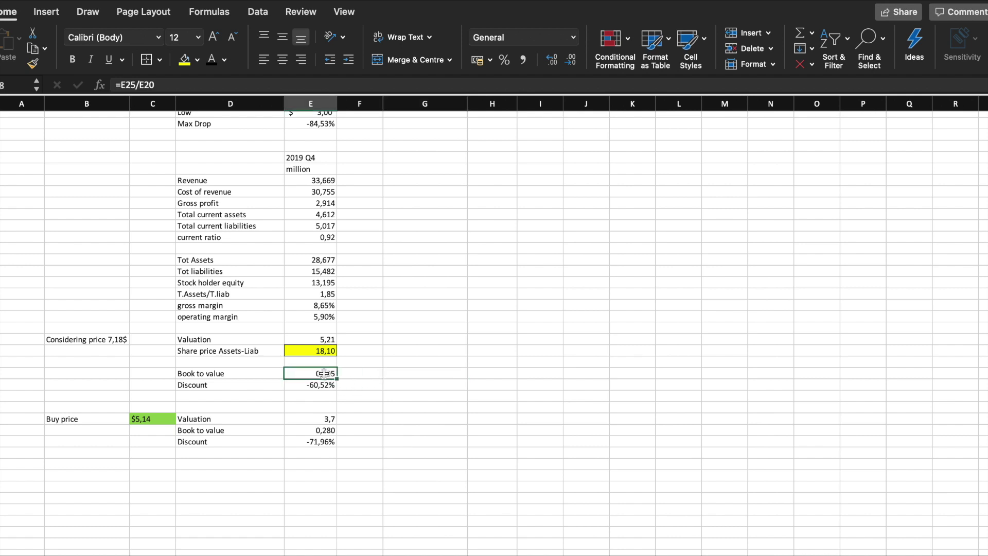
pyautogui.click(422, 372)
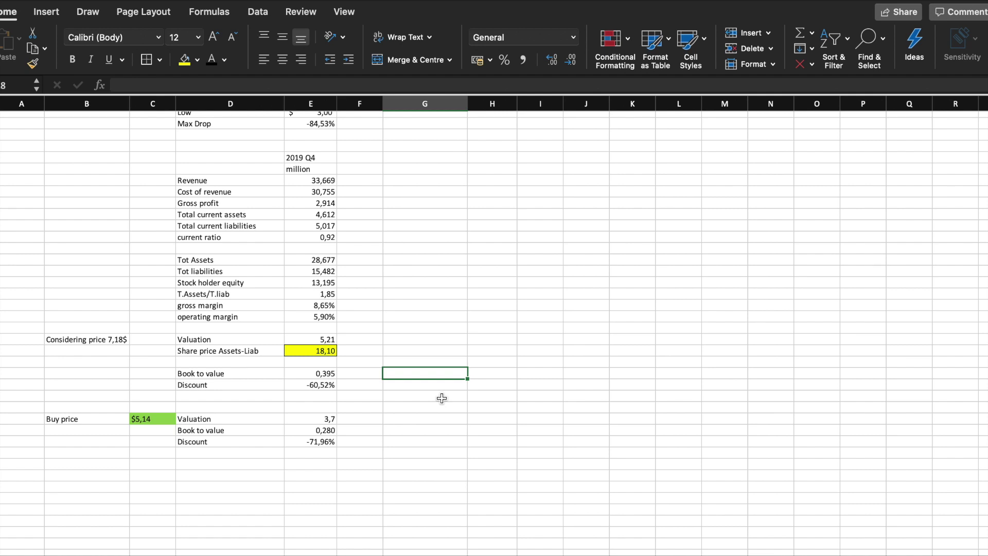
pyautogui.click(416, 359)
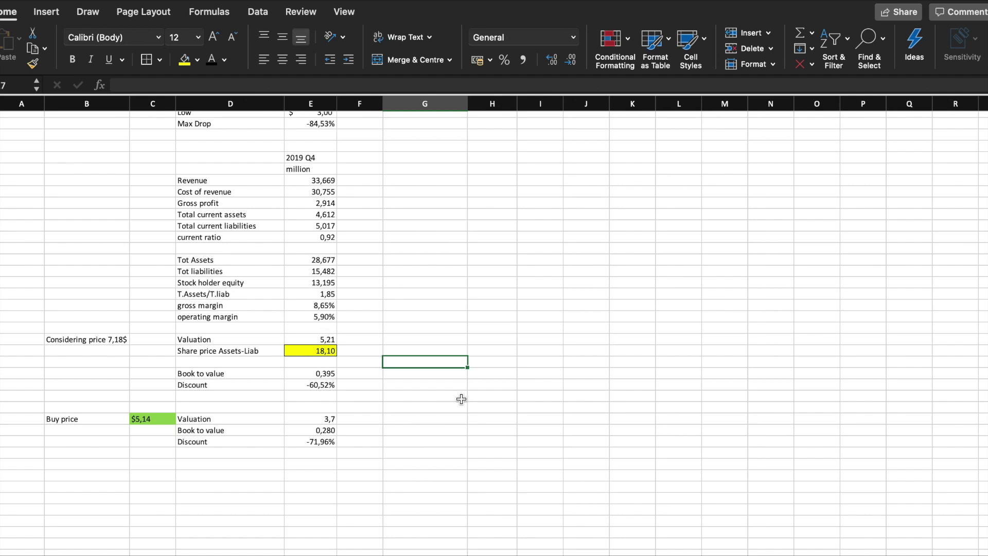
pyautogui.click(328, 371)
pyautogui.click(361, 353)
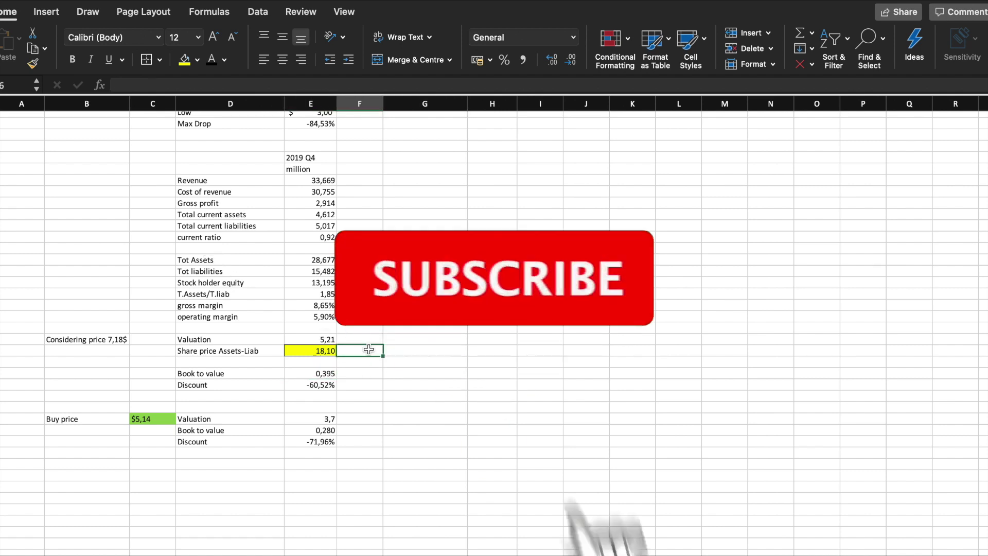
pyautogui.click(359, 316)
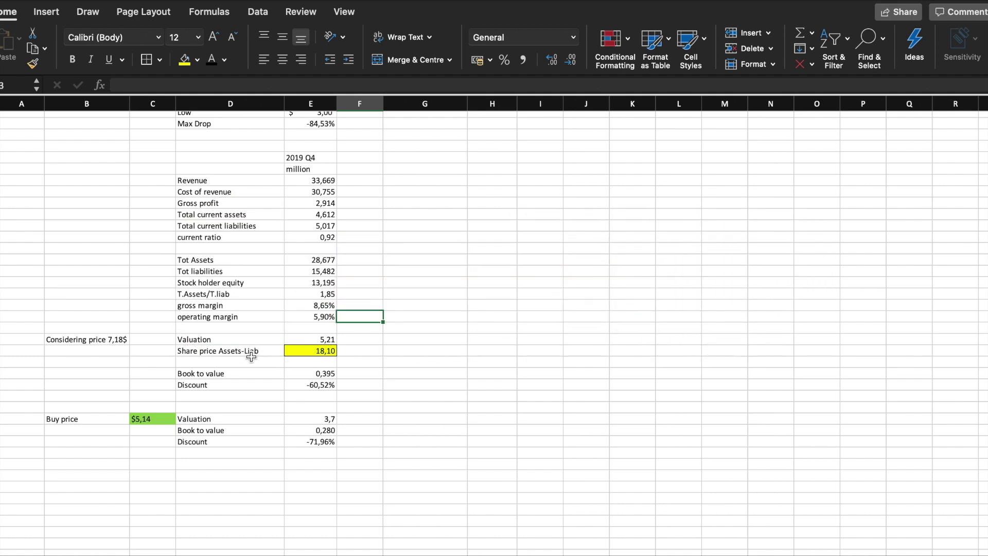
pyautogui.click(427, 369)
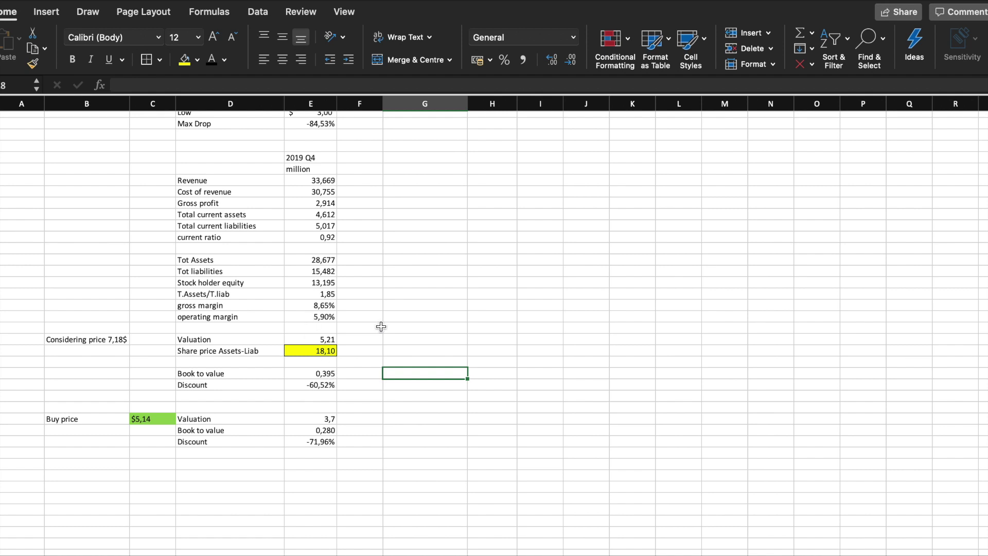
pyautogui.click(424, 324)
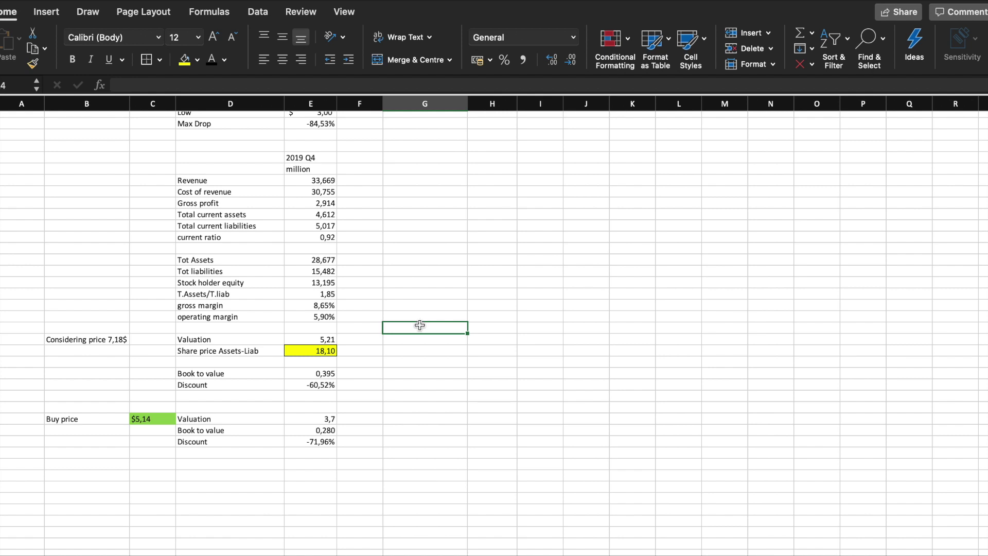
pyautogui.click(326, 285)
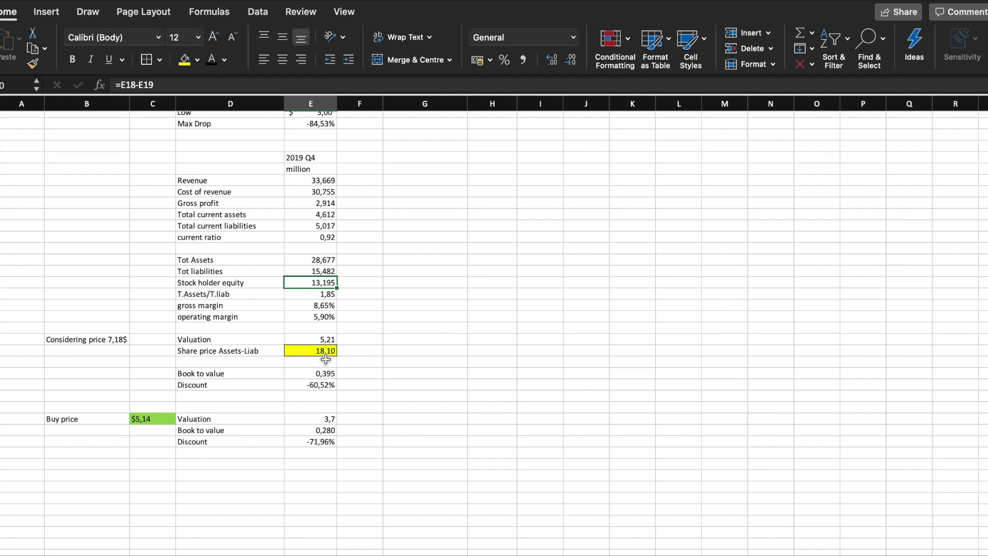
pyautogui.click(385, 362)
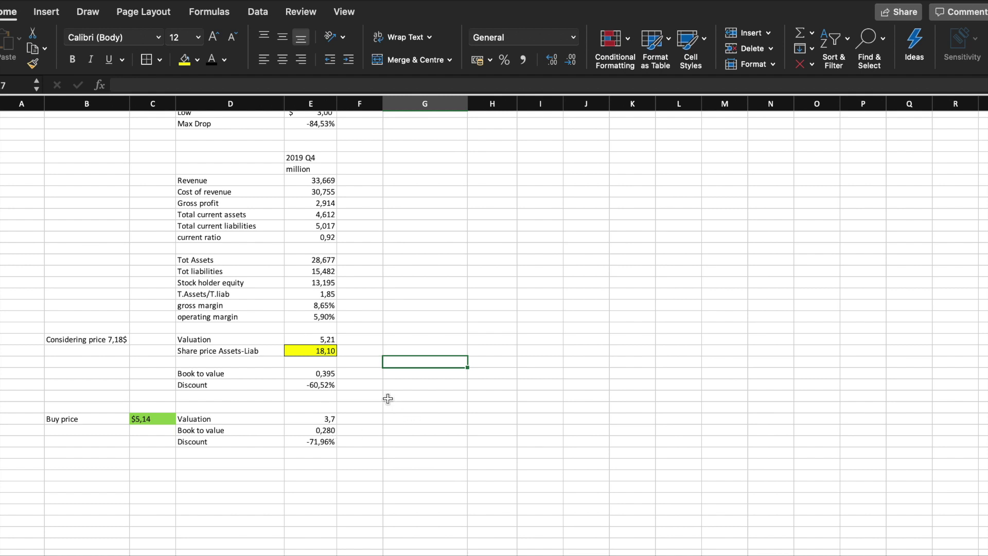
pyautogui.scroll(-5, 386, 397)
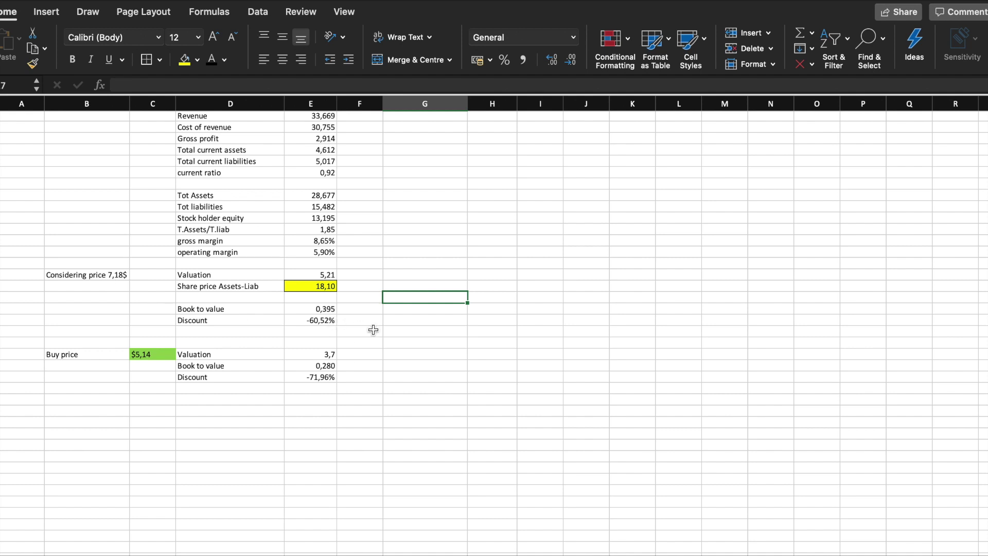
pyautogui.click(317, 397)
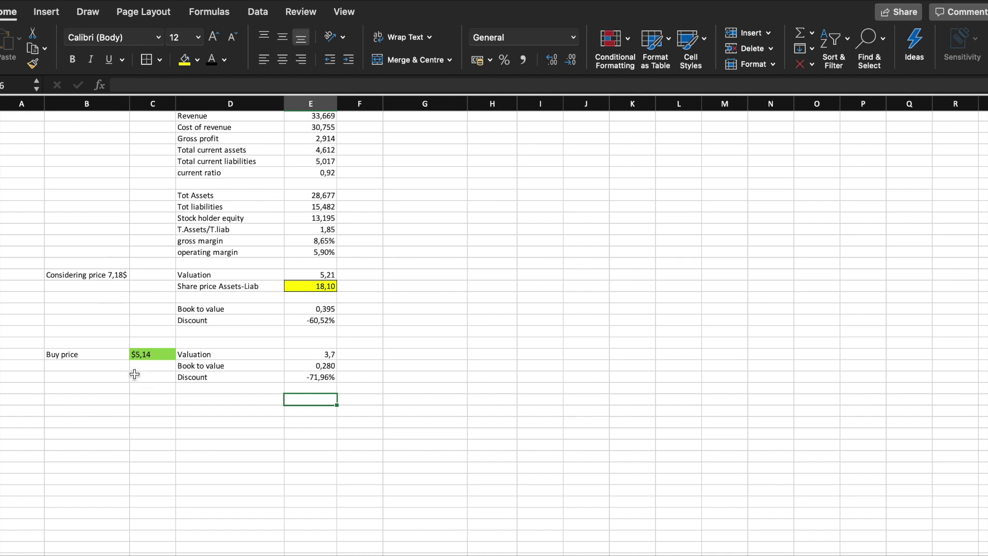
pyautogui.click(147, 355)
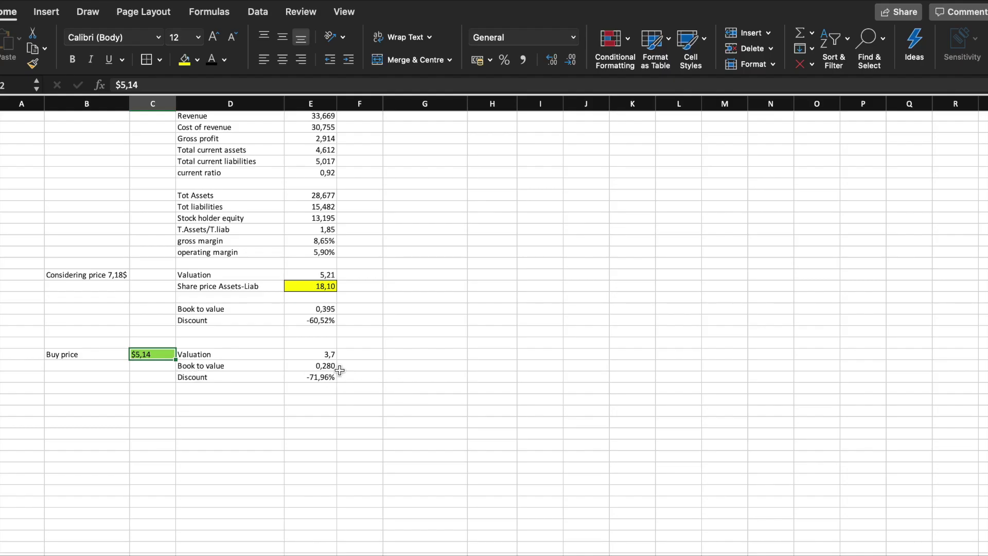
pyautogui.click(327, 355)
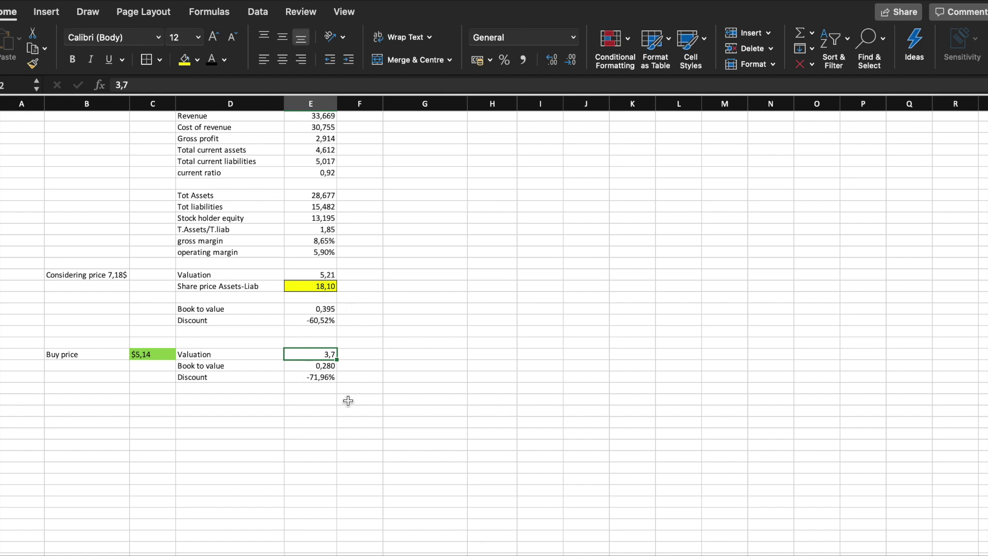
pyautogui.click(323, 366)
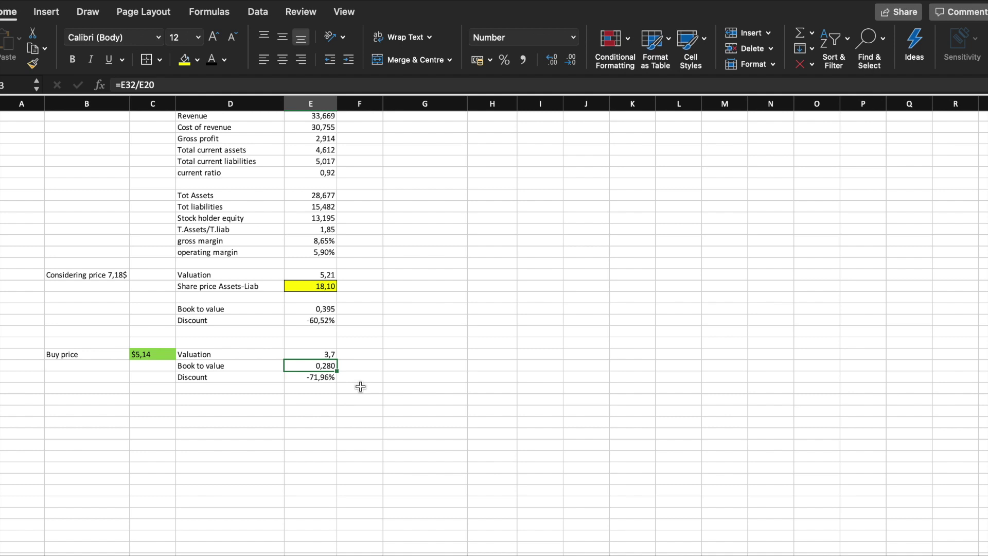
pyautogui.scroll(5, 360, 386)
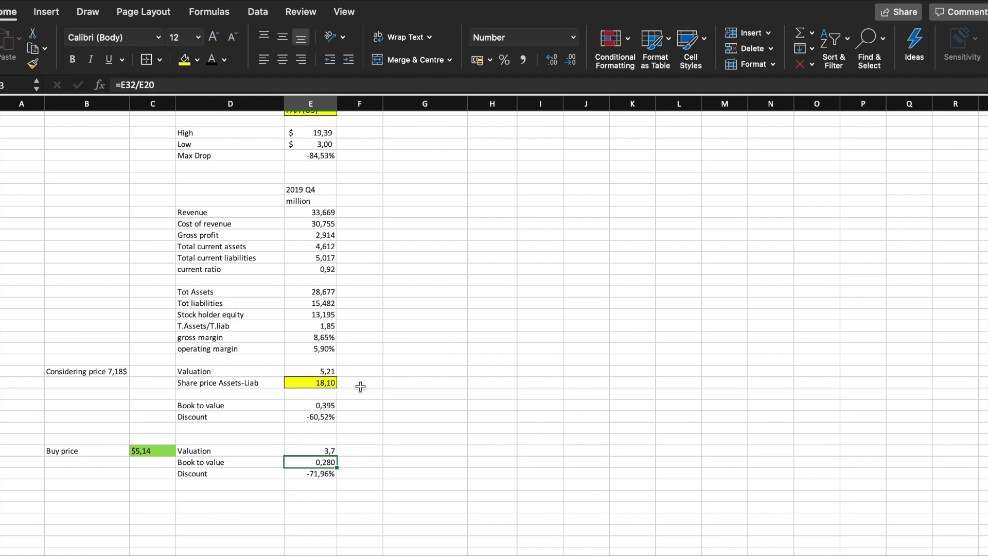
pyautogui.scroll(1, 360, 387)
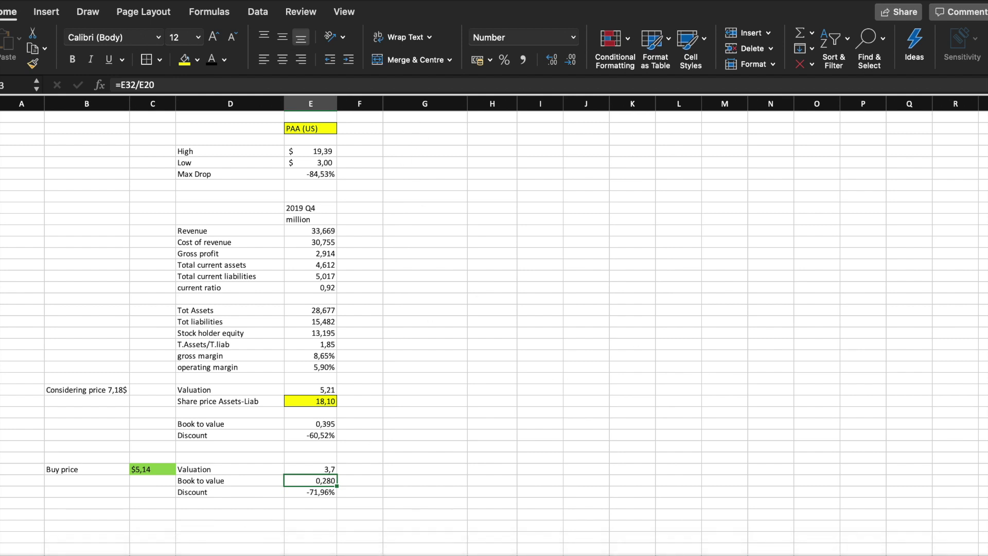
pyautogui.moveTo(24, 4)
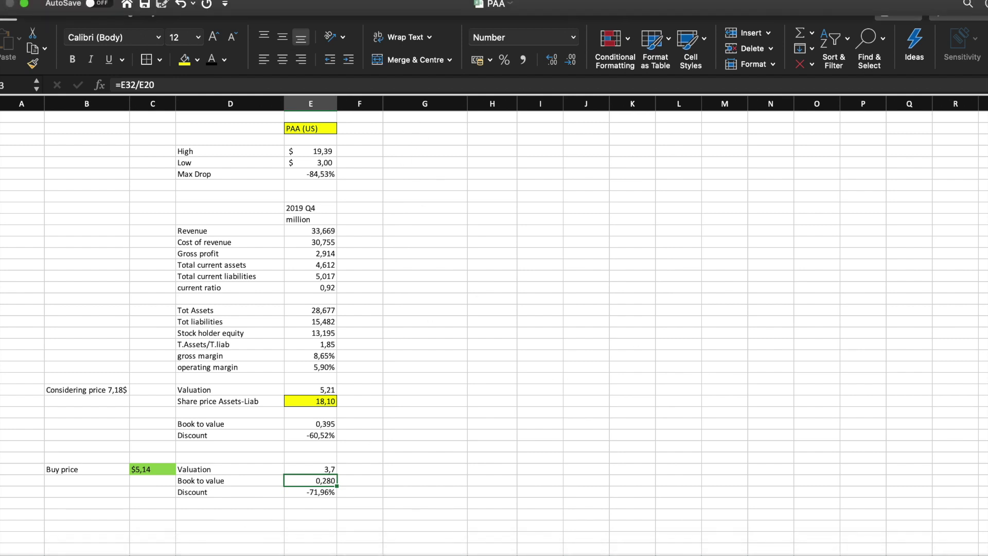
pyautogui.click(24, 4)
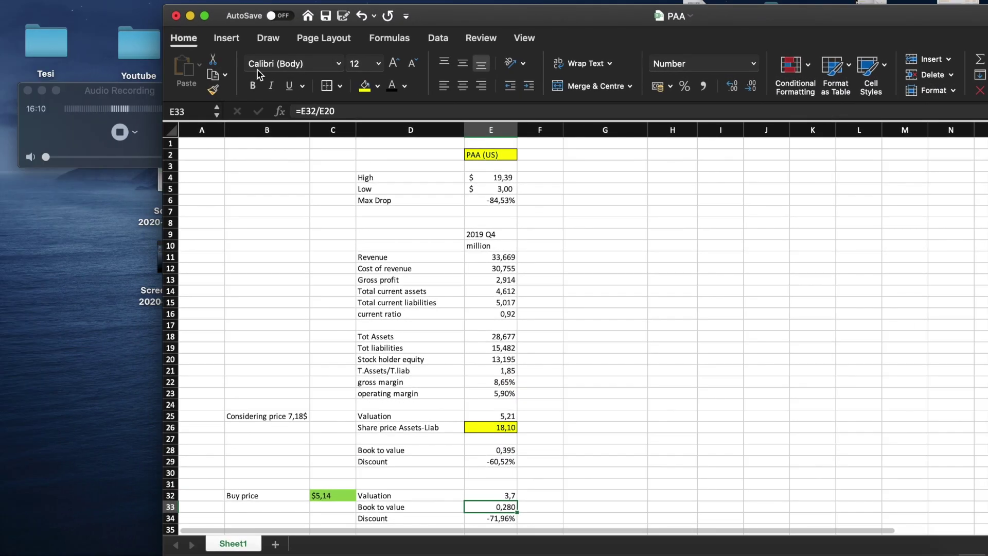
pyautogui.moveTo(562, 13); pyautogui.dragTo(527, 205)
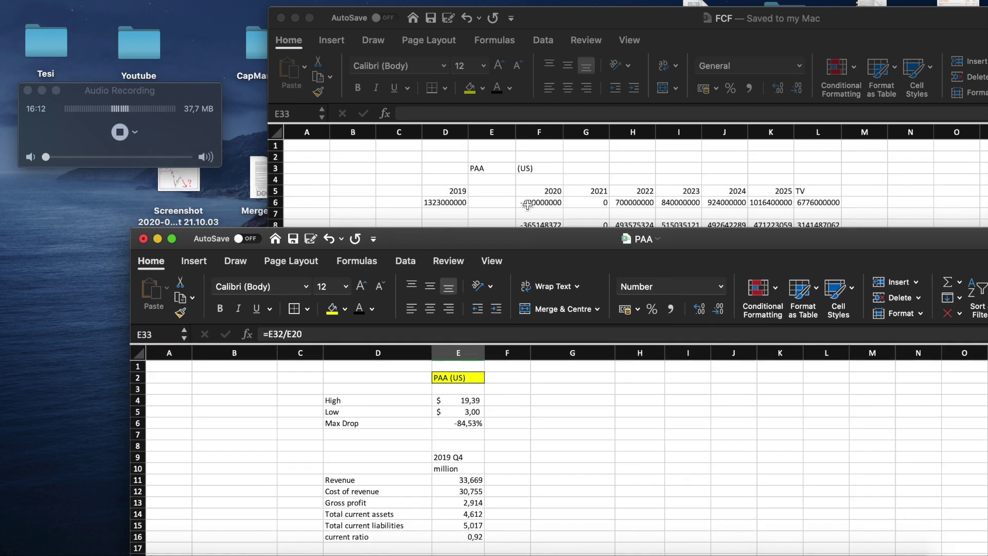
pyautogui.click(574, 18)
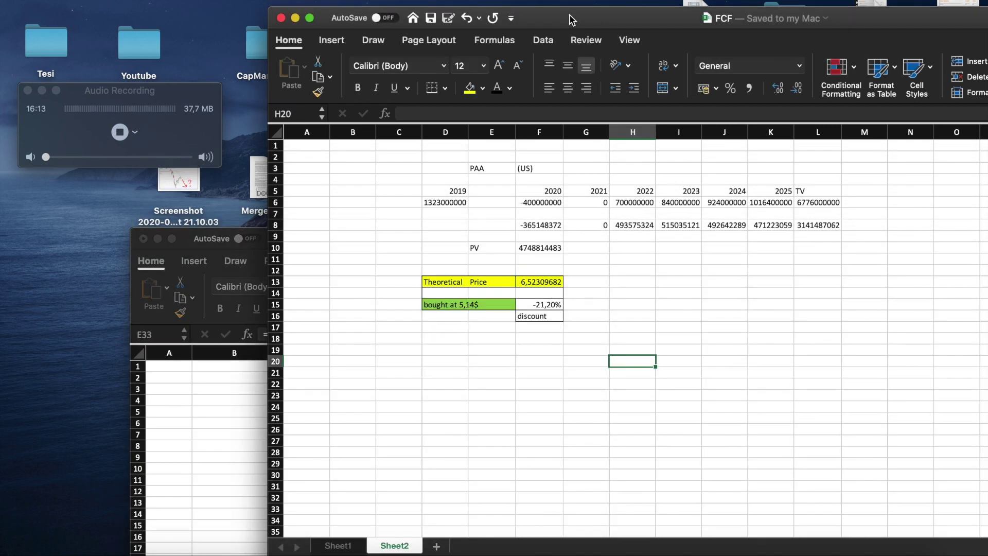
pyautogui.click(309, 18)
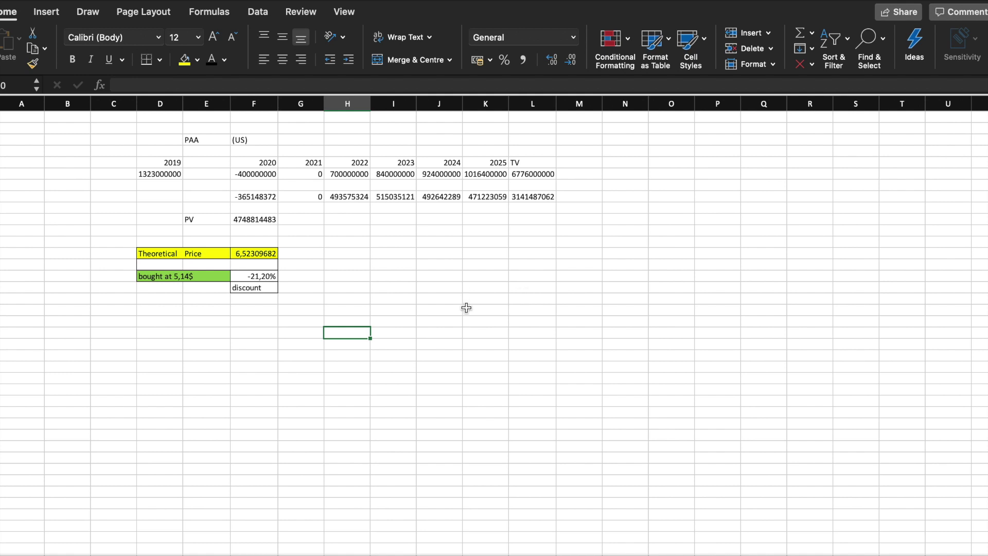
pyautogui.click(175, 345)
pyautogui.click(182, 308)
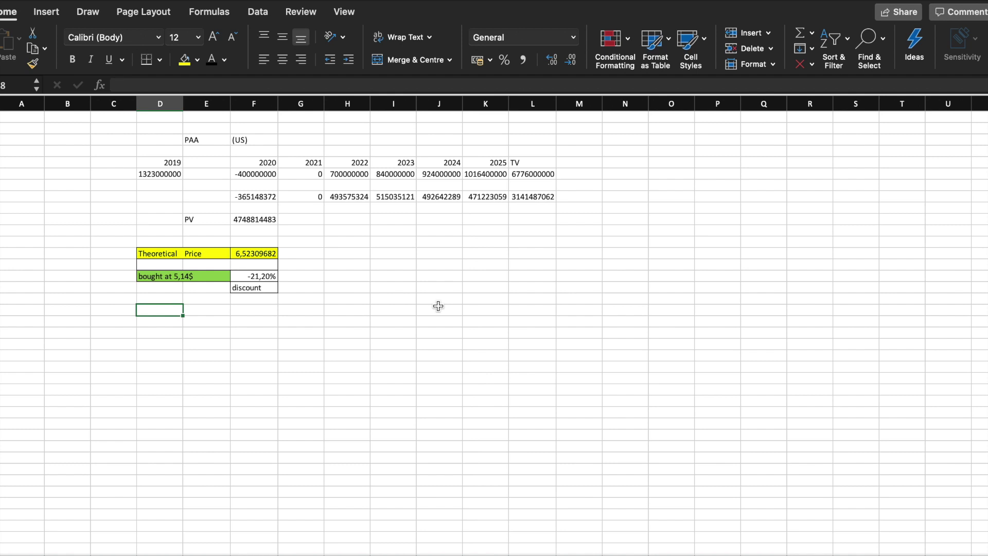
pyautogui.click(247, 184)
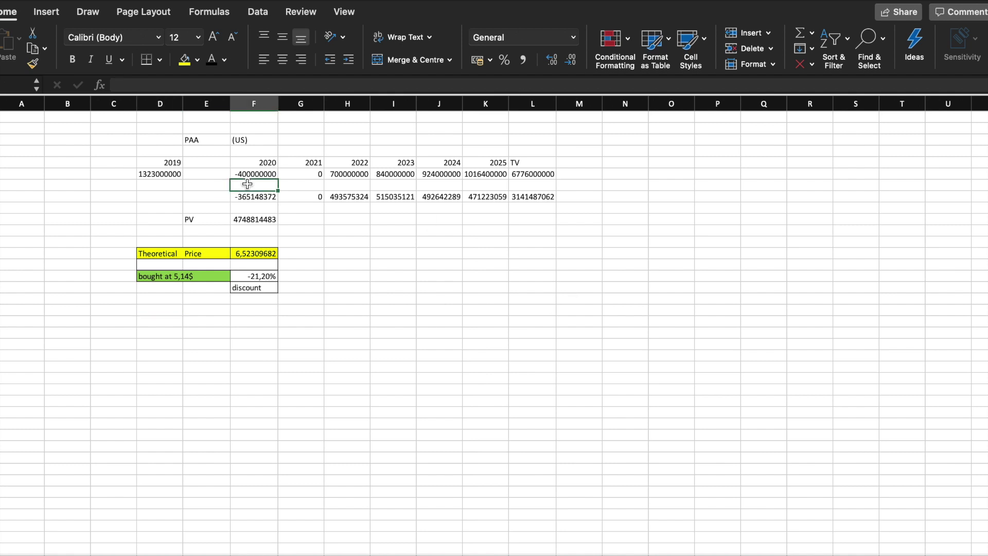
pyautogui.click(198, 183)
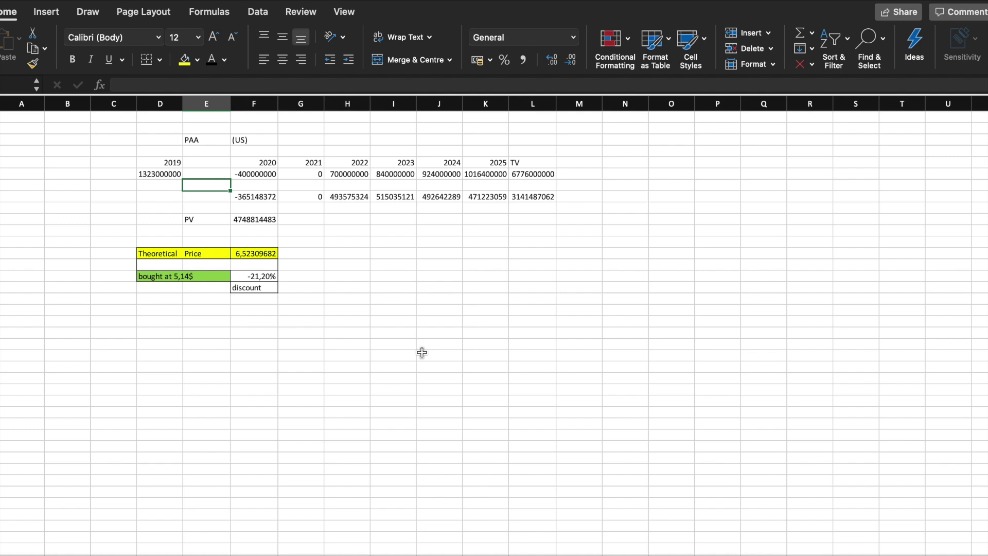
pyautogui.click(147, 206)
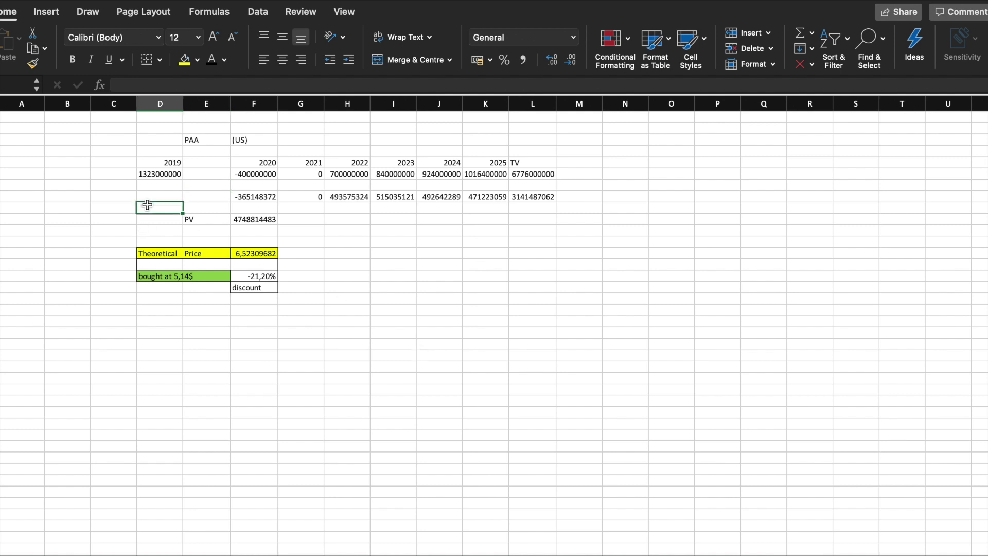
pyautogui.click(267, 161)
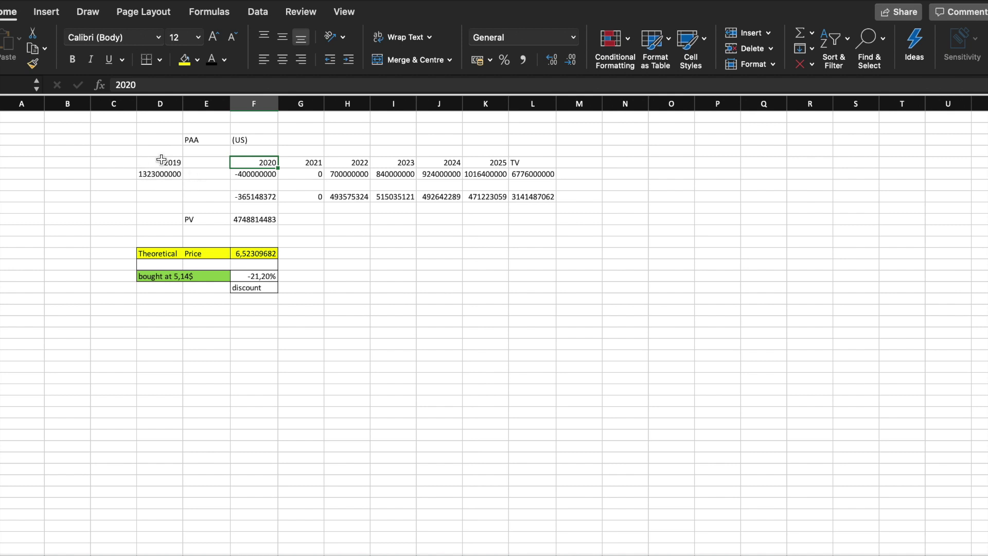
pyautogui.click(312, 212)
pyautogui.click(319, 222)
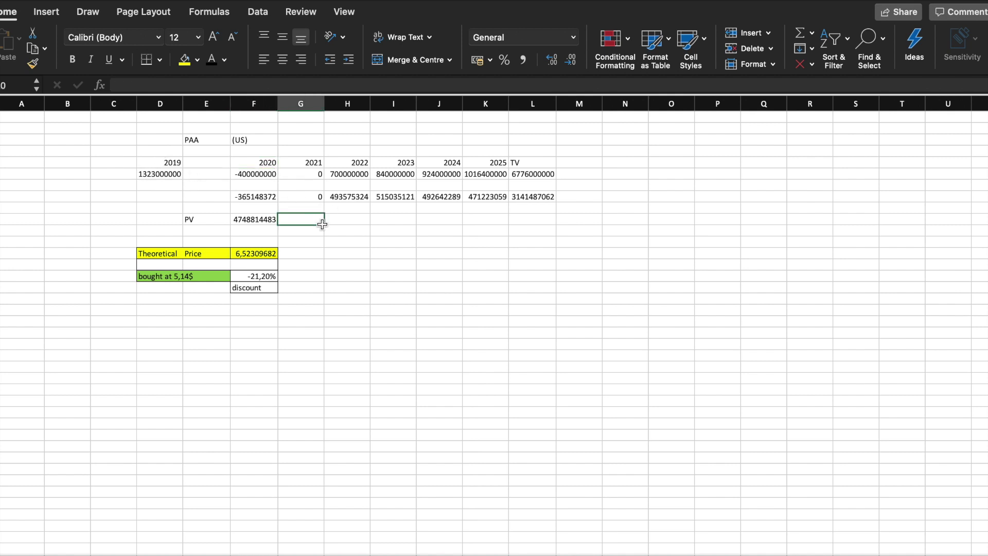
pyautogui.click(353, 274)
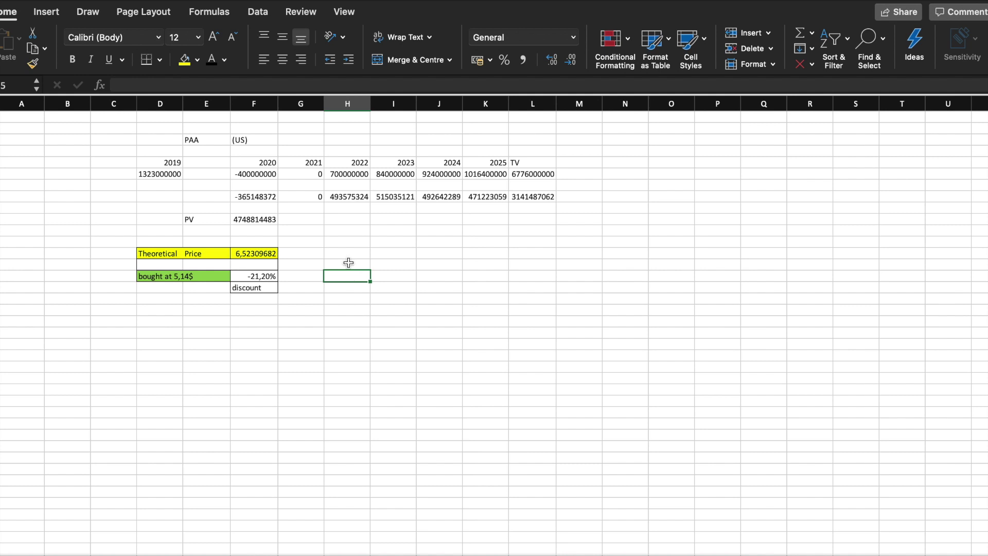
pyautogui.click(197, 185)
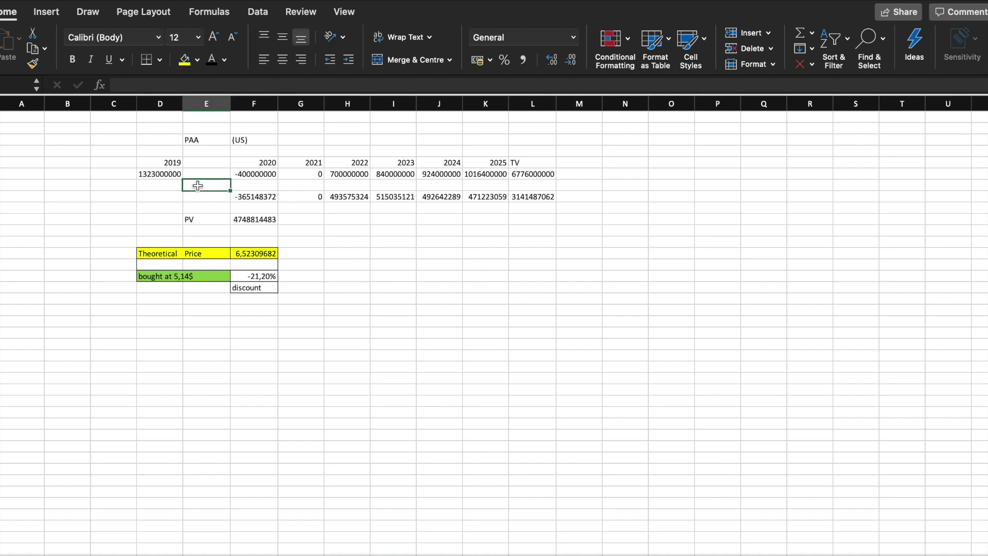
pyautogui.click(252, 176)
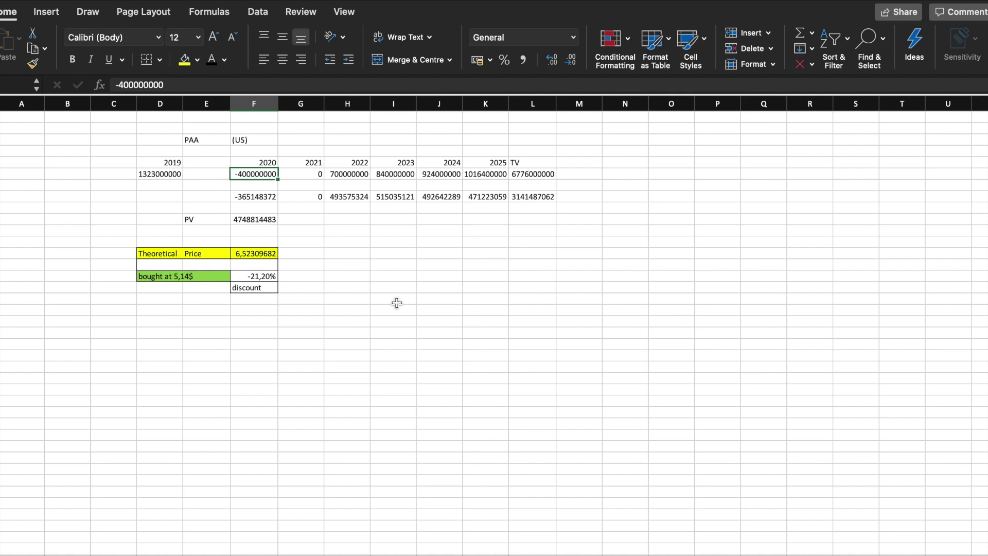
pyautogui.click(147, 175)
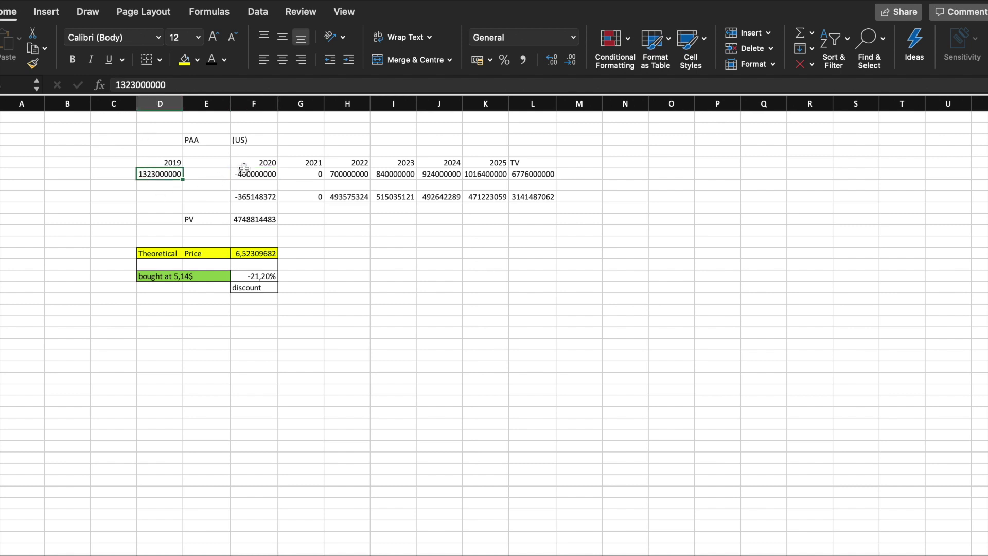
pyautogui.click(263, 171)
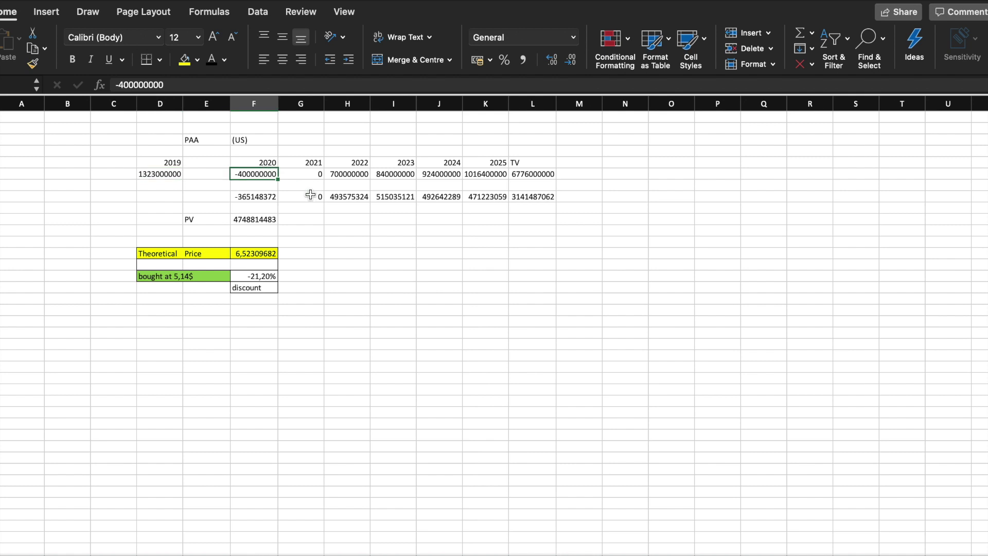
pyautogui.click(157, 186)
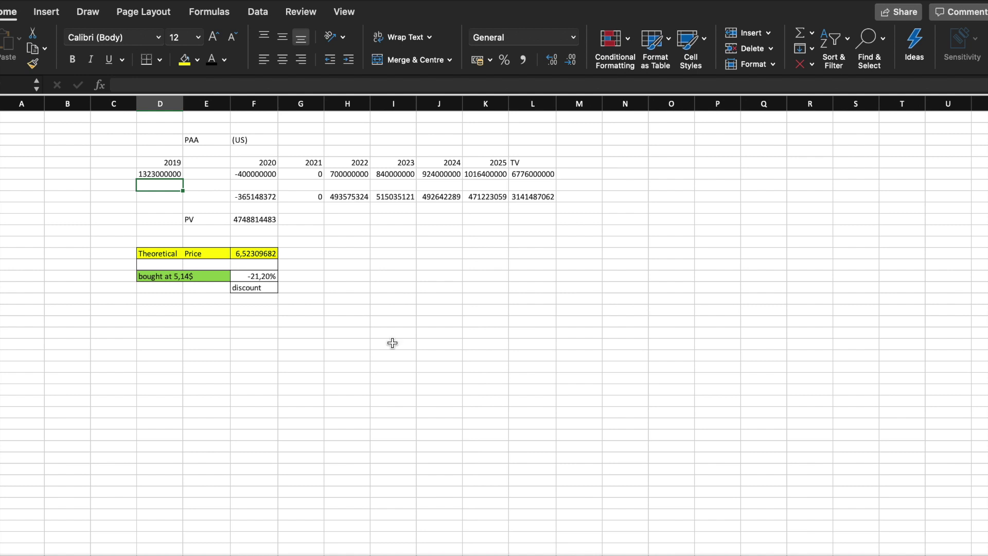
pyautogui.click(154, 228)
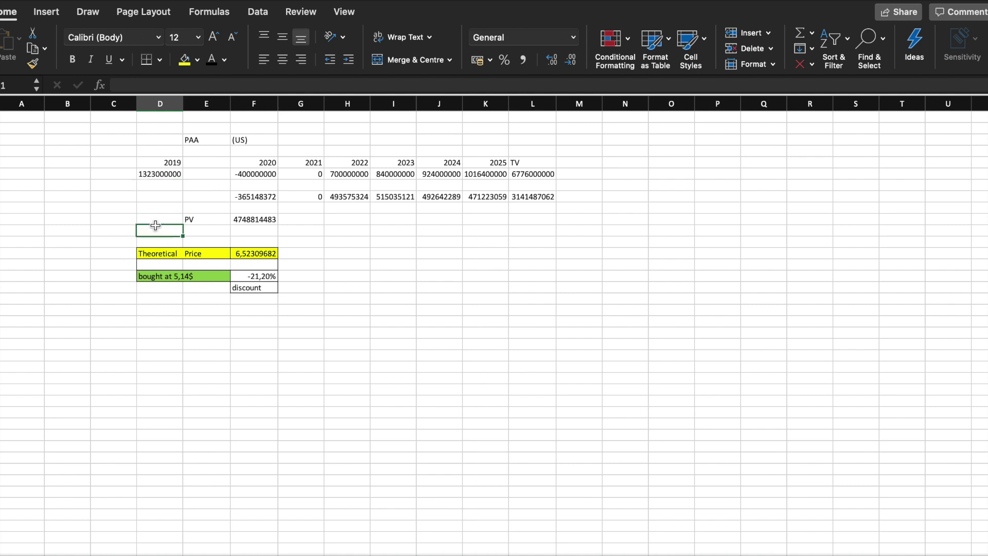
pyautogui.click(254, 232)
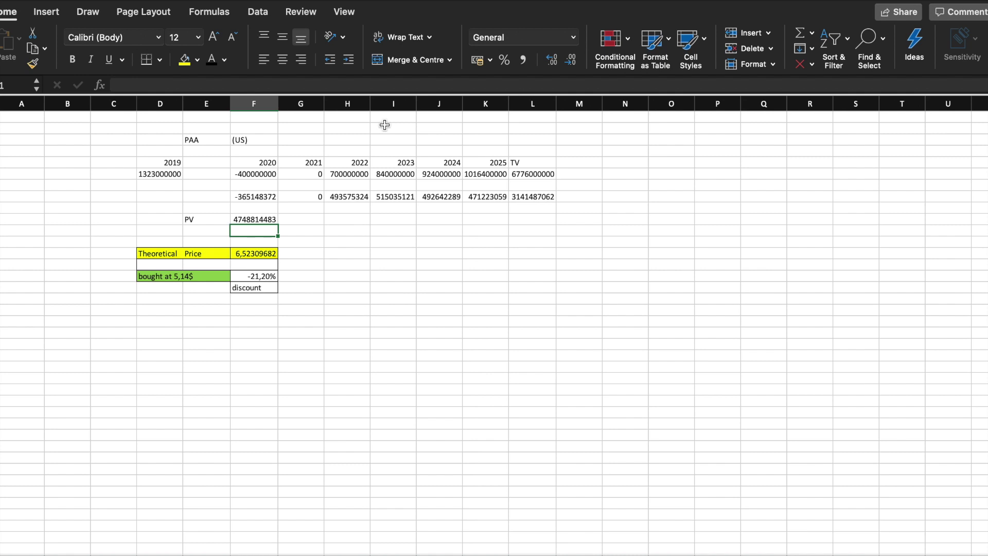
pyautogui.click(215, 315)
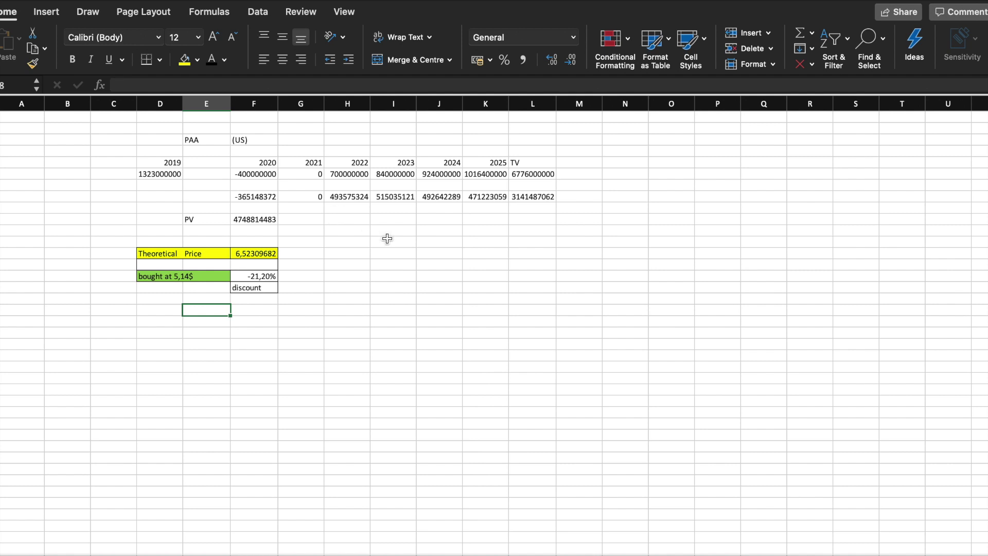
pyautogui.click(311, 175)
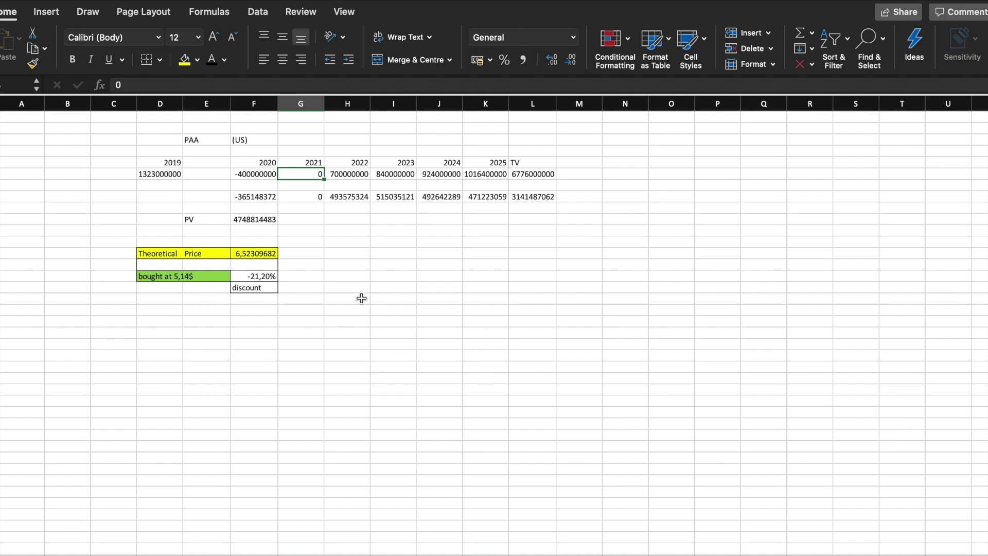
pyautogui.click(314, 303)
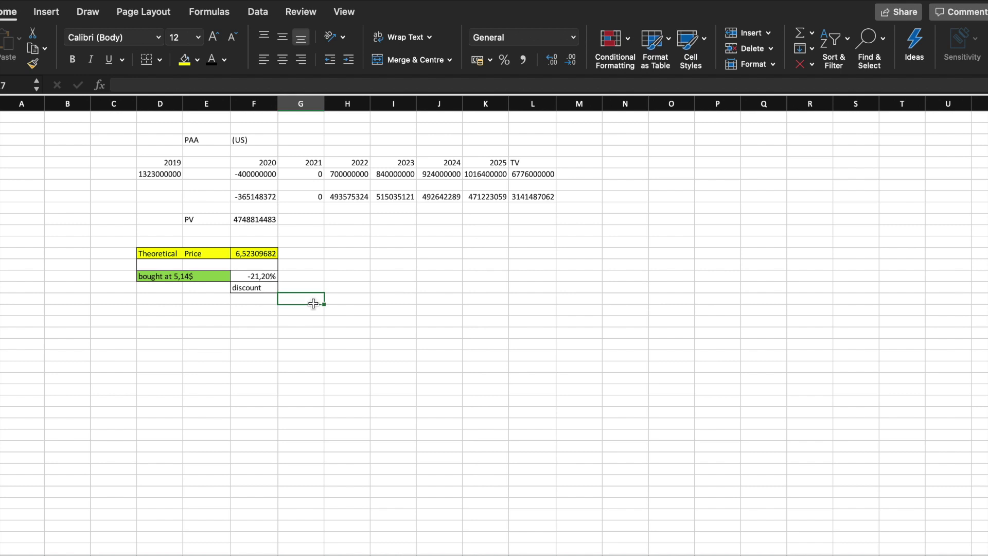
pyautogui.click(257, 178)
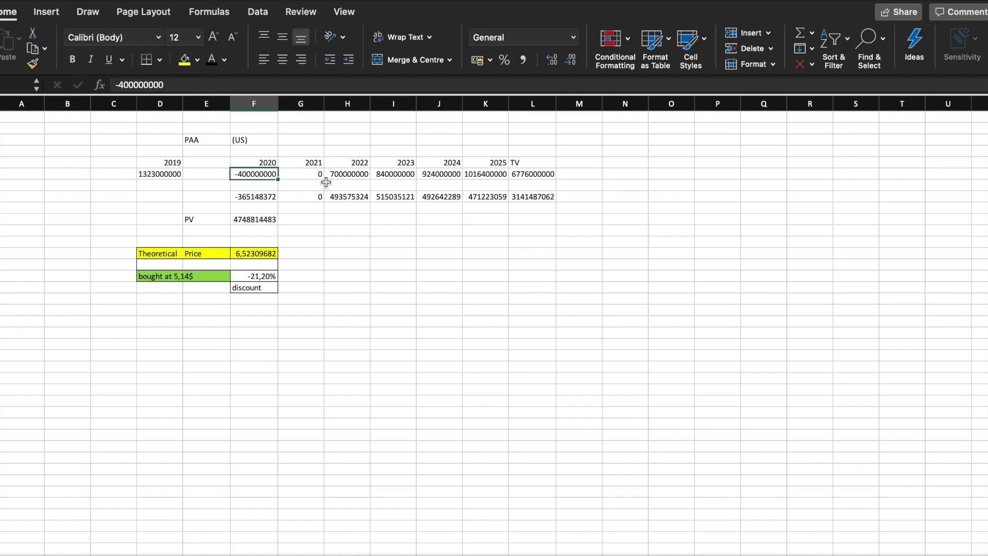
pyautogui.click(297, 175)
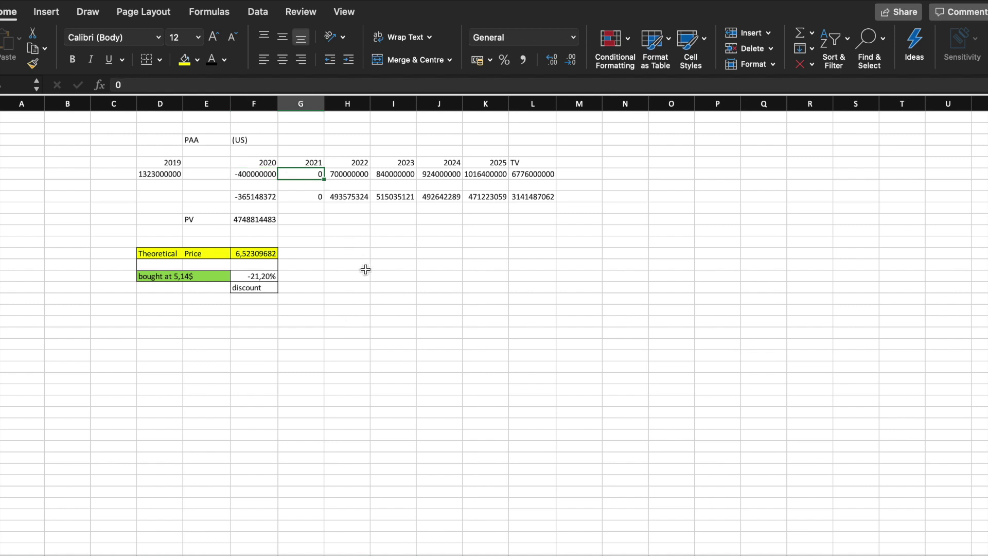
pyautogui.click(354, 177)
pyautogui.click(352, 243)
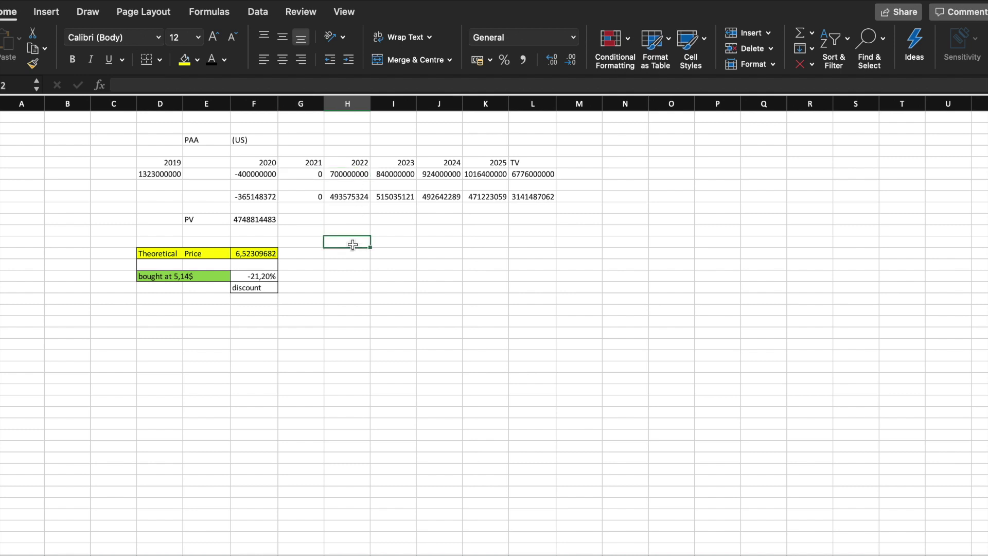
pyautogui.click(335, 175)
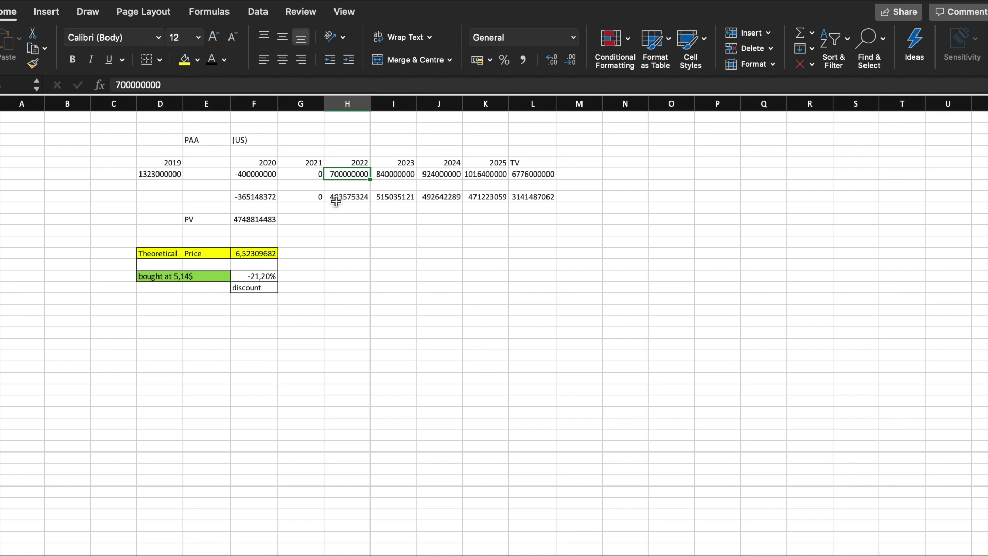
pyautogui.click(393, 177)
pyautogui.click(433, 178)
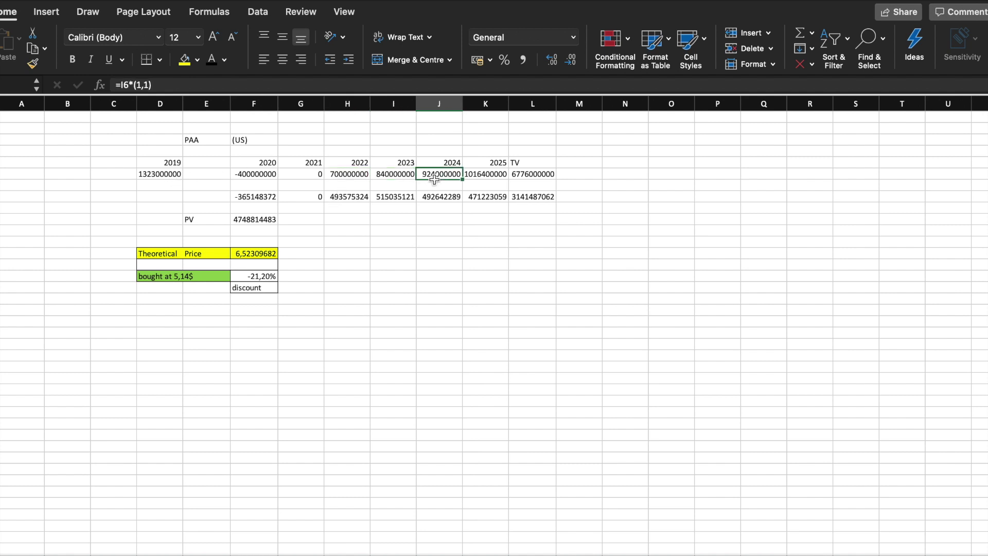
pyautogui.click(365, 173)
pyautogui.click(394, 174)
pyautogui.click(439, 173)
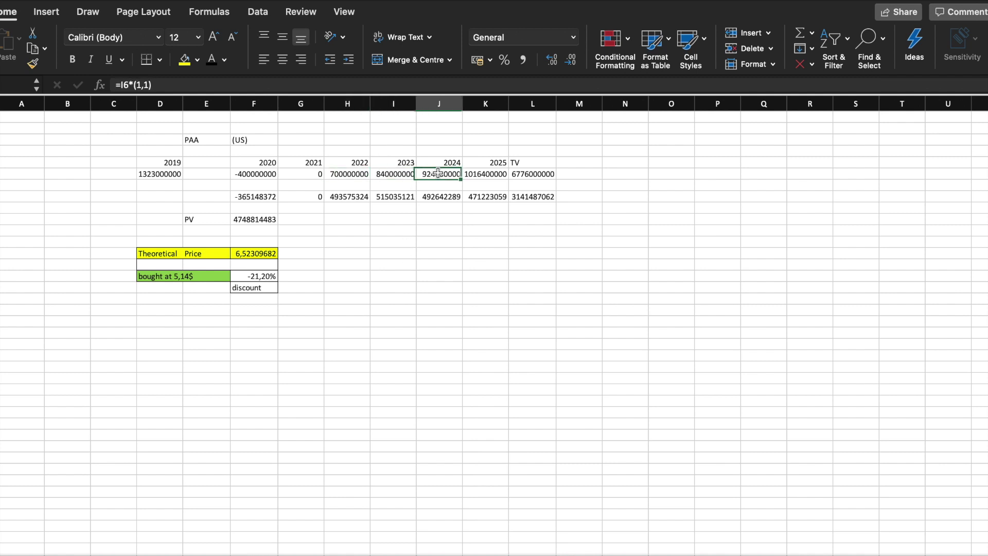
pyautogui.click(483, 177)
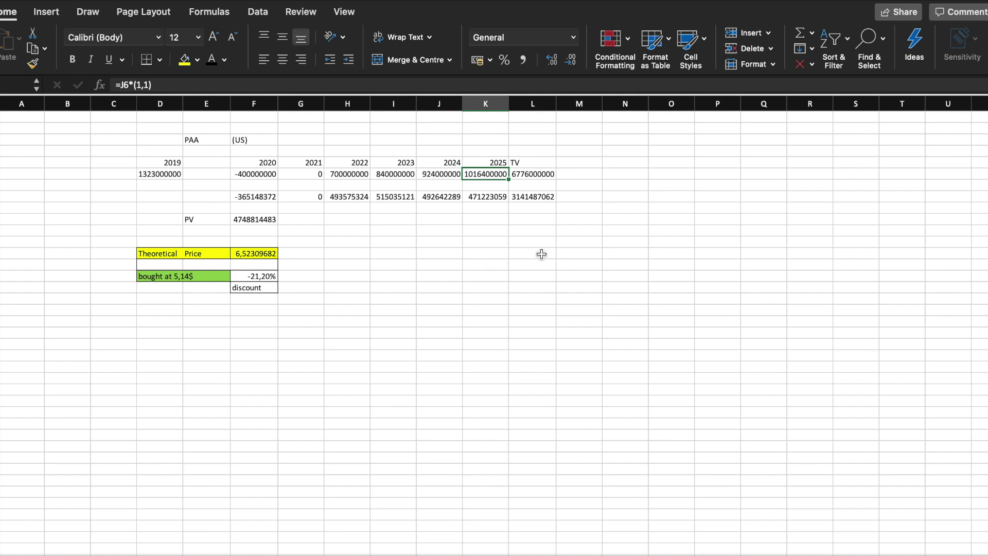
pyautogui.click(574, 251)
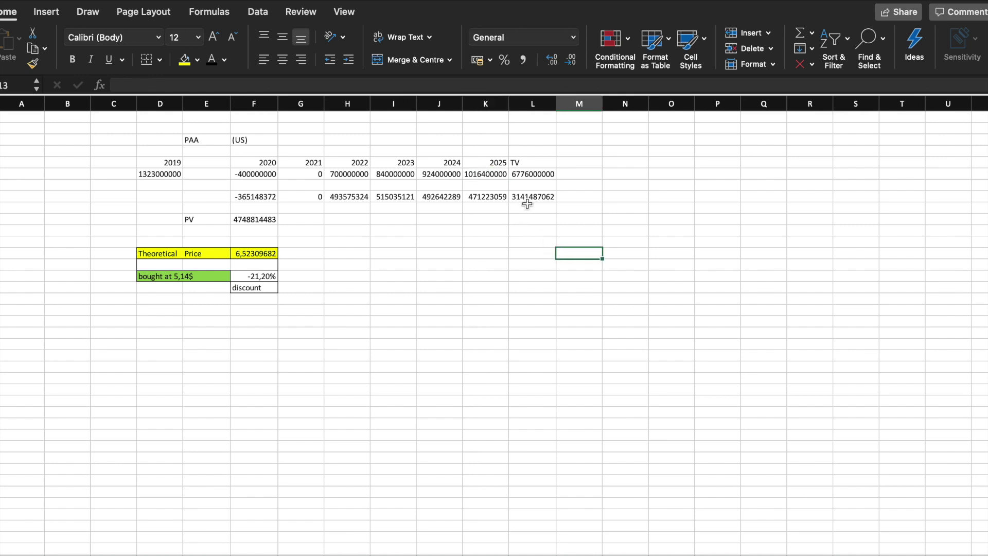
pyautogui.click(535, 170)
pyautogui.click(533, 163)
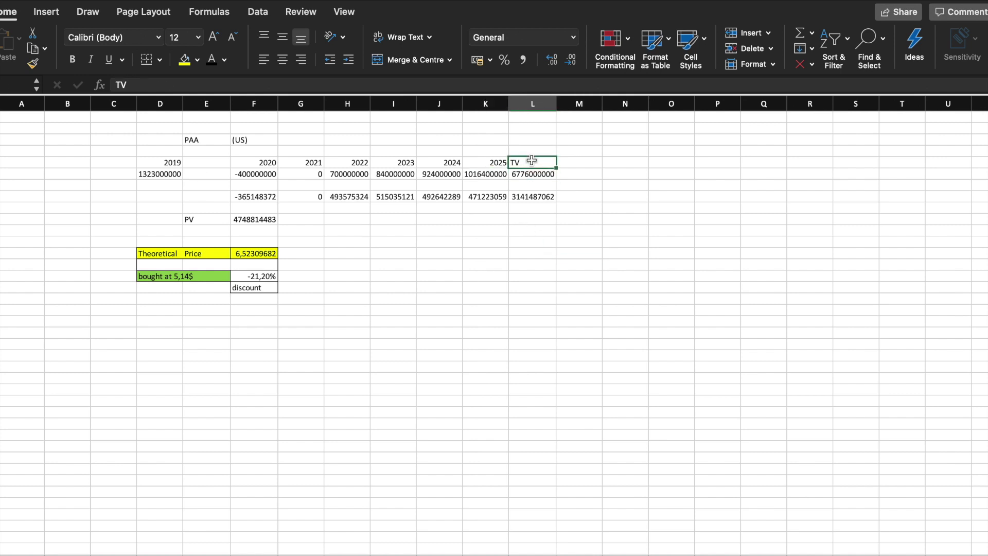
pyautogui.click(548, 178)
pyautogui.click(492, 176)
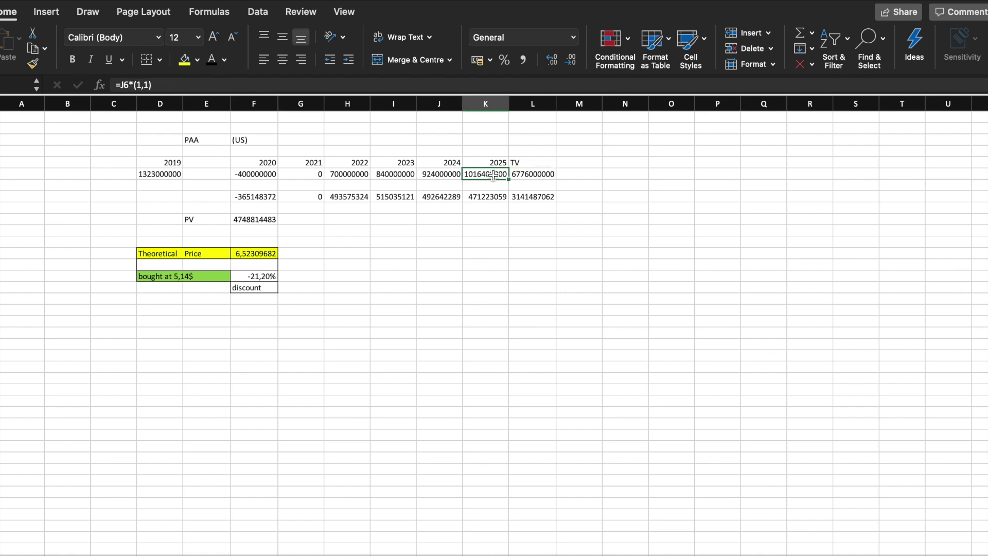
pyautogui.click(534, 172)
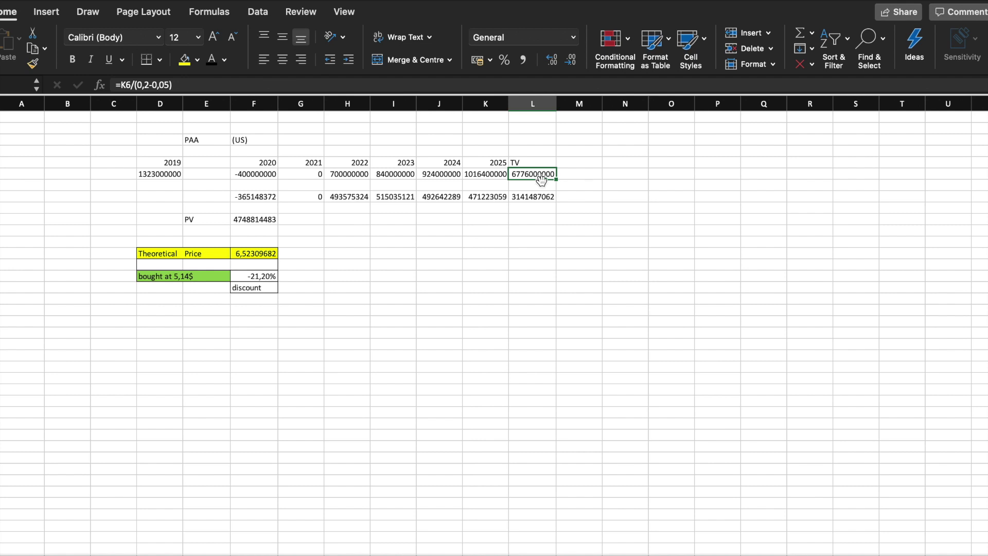
pyautogui.click(478, 242)
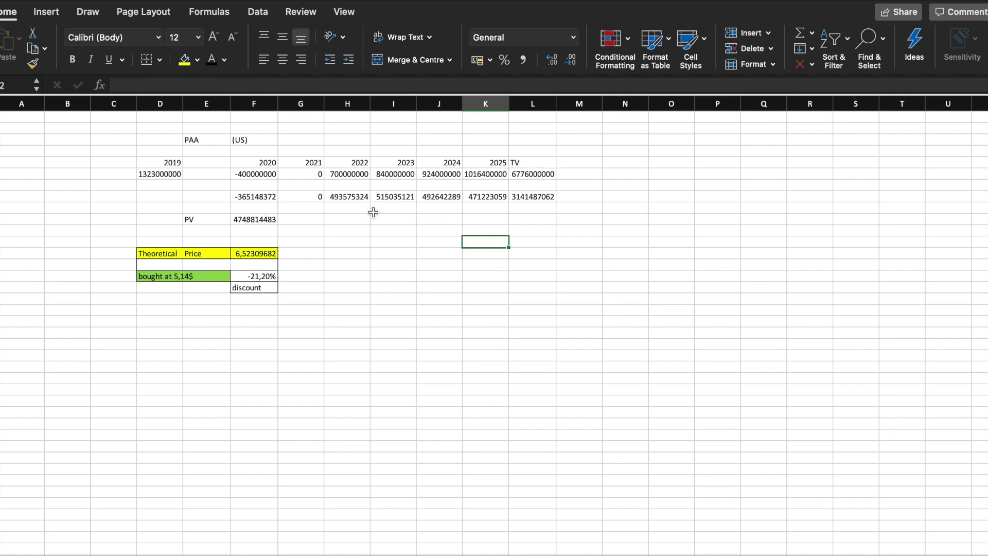
pyautogui.click(259, 198)
pyautogui.click(329, 200)
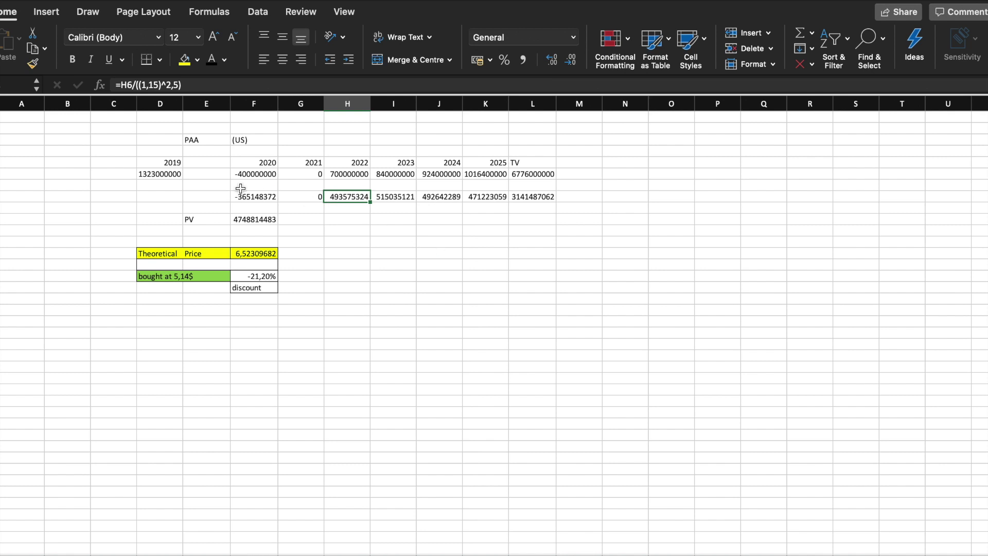
pyautogui.click(194, 222)
pyautogui.click(281, 222)
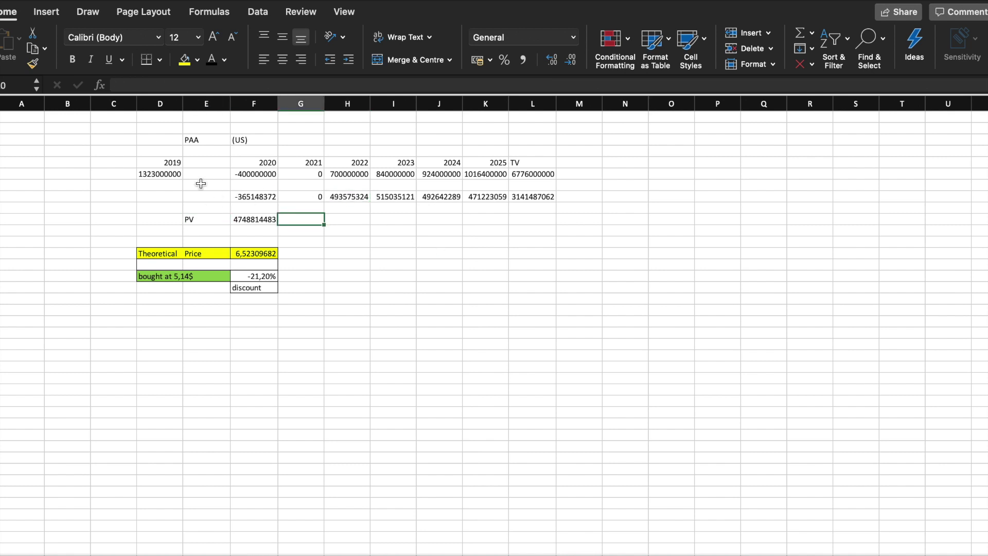
pyautogui.click(265, 199)
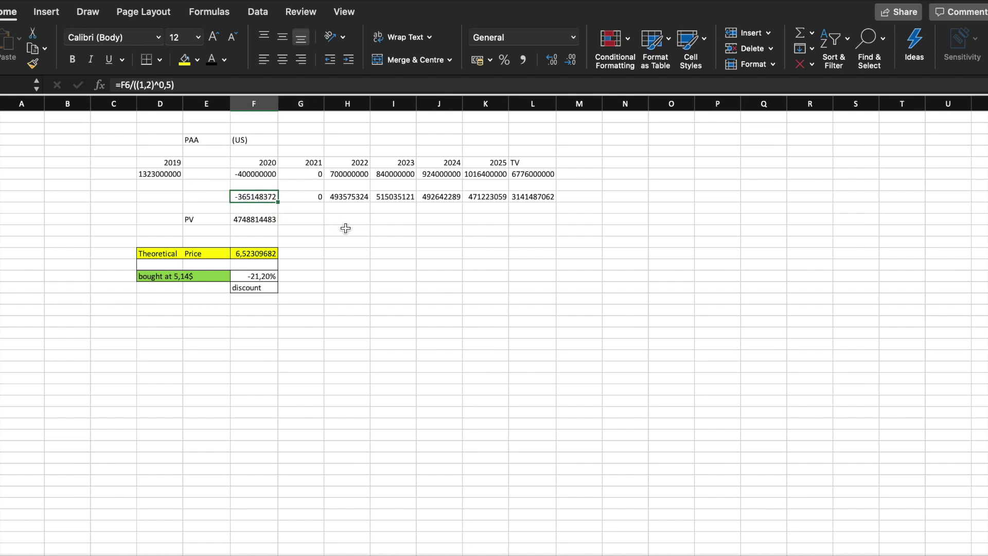
pyautogui.click(358, 211)
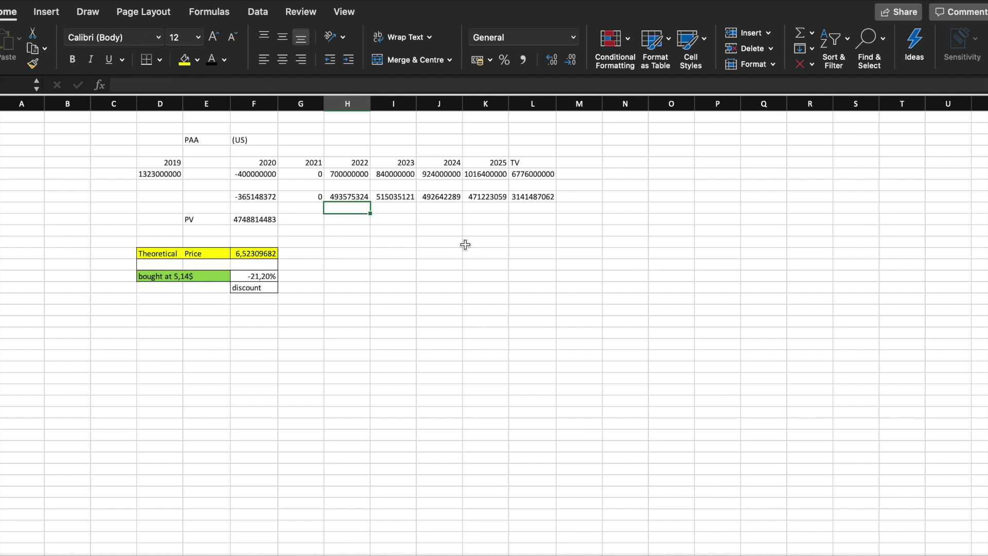
pyautogui.click(435, 222)
pyautogui.click(364, 197)
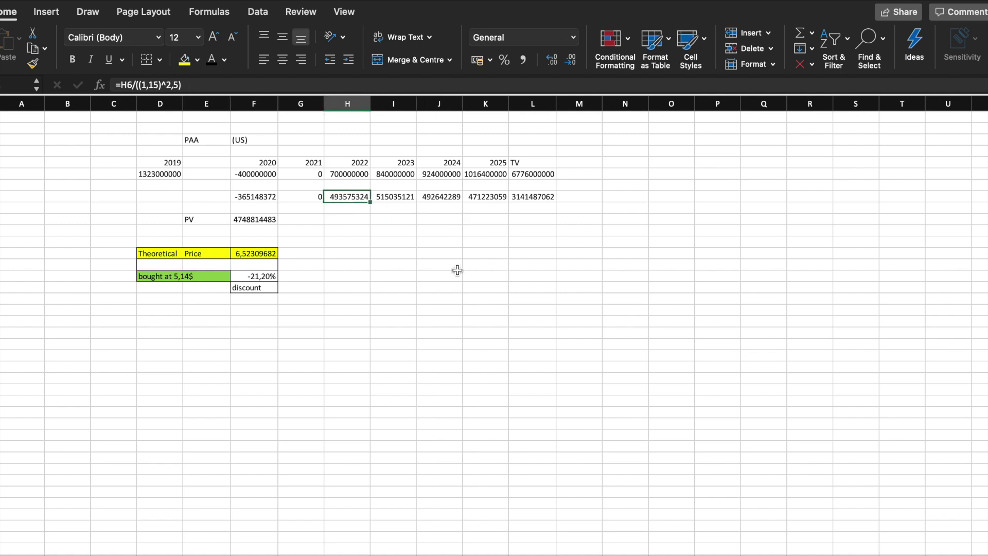
pyautogui.click(409, 264)
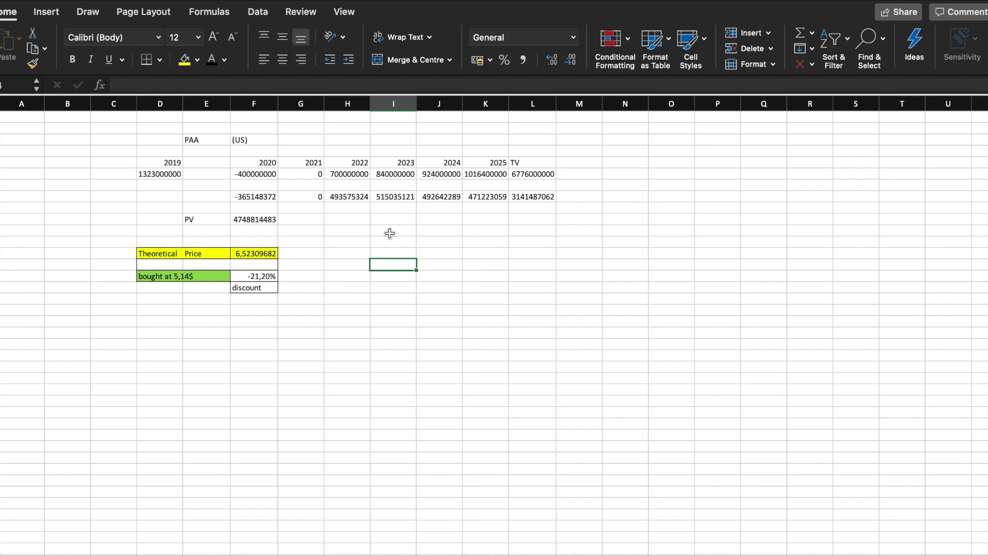
pyautogui.click(319, 233)
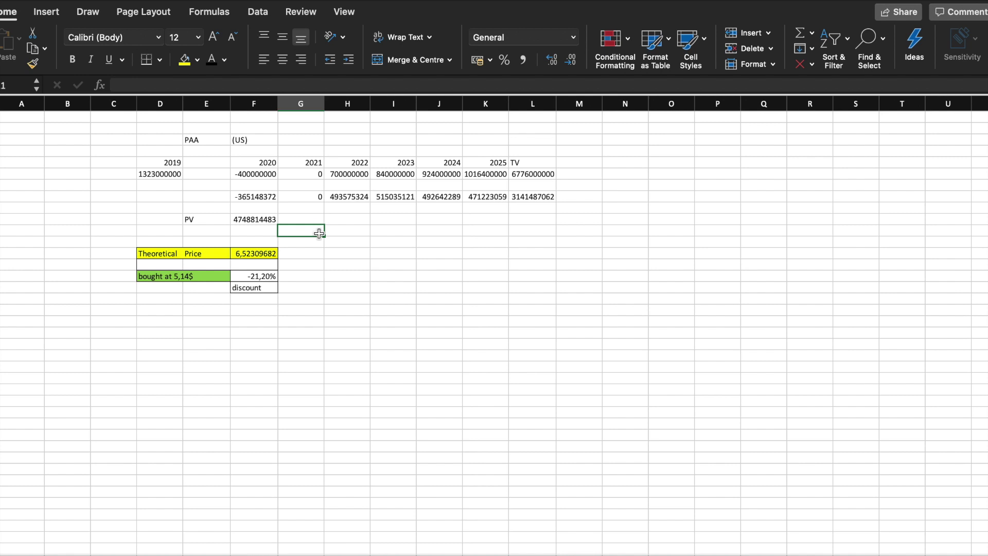
pyautogui.click(412, 237)
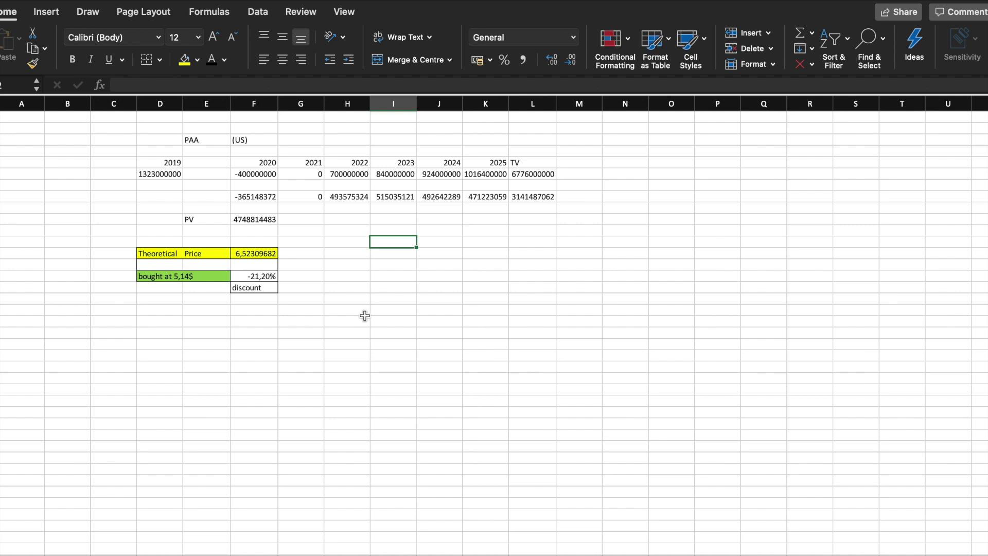
pyautogui.click(253, 250)
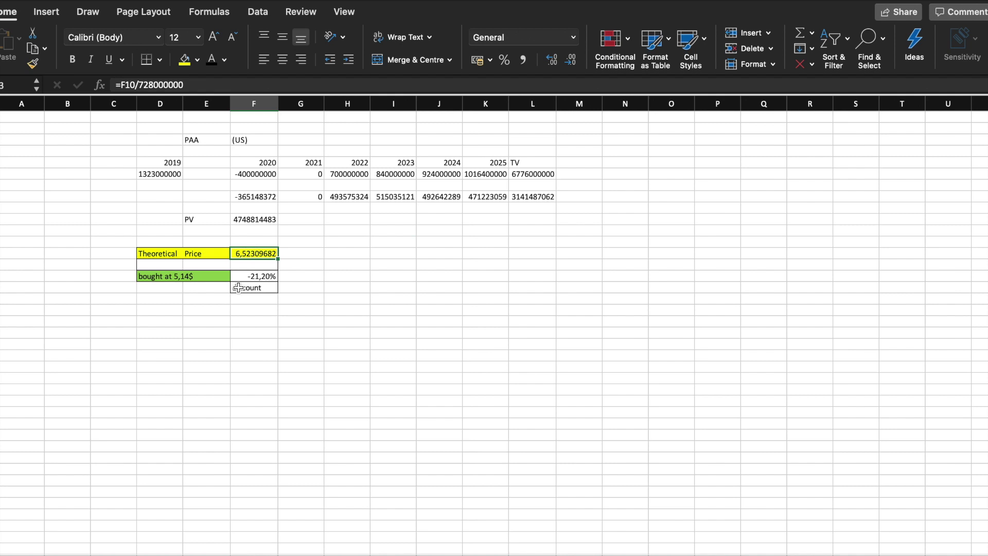
pyautogui.click(213, 297)
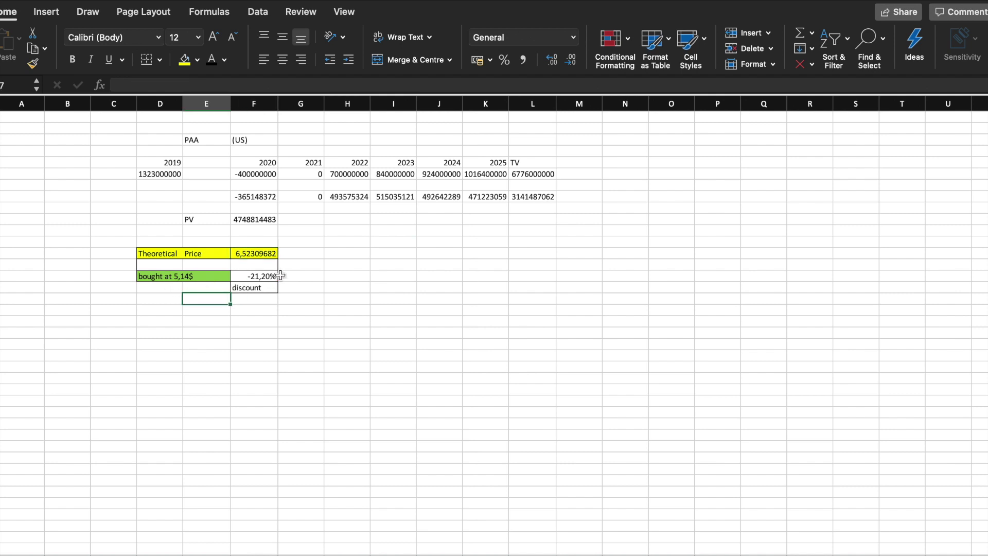
pyautogui.click(251, 253)
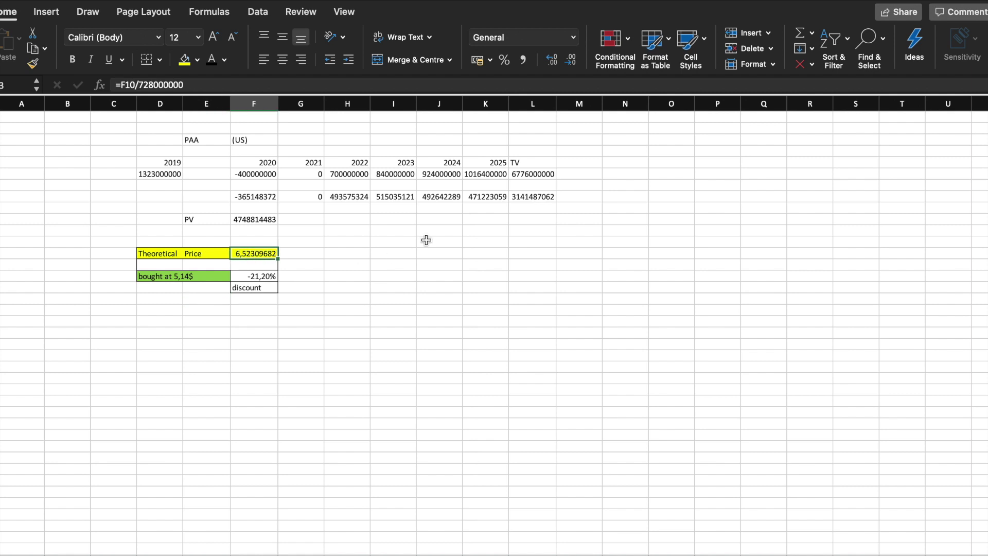
pyautogui.click(287, 322)
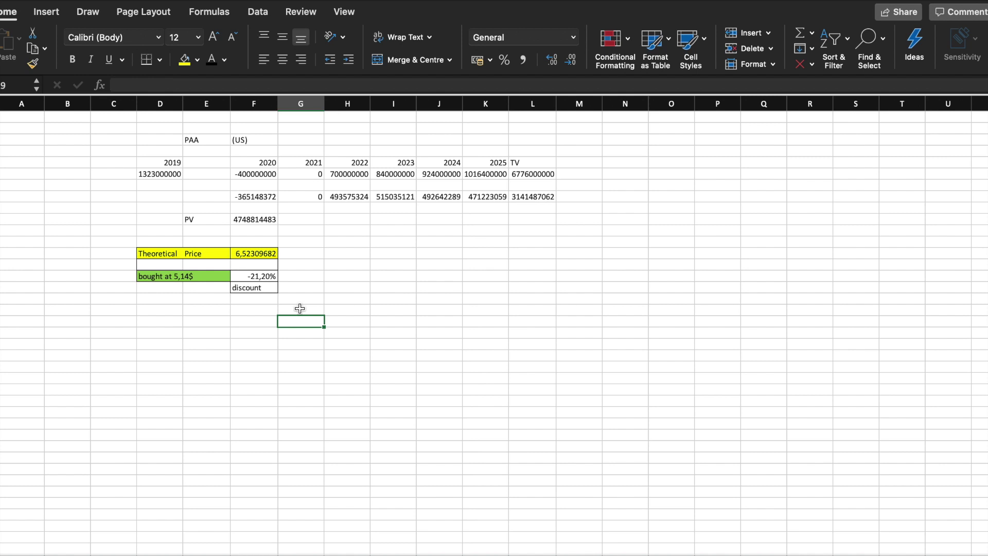
pyautogui.click(439, 234)
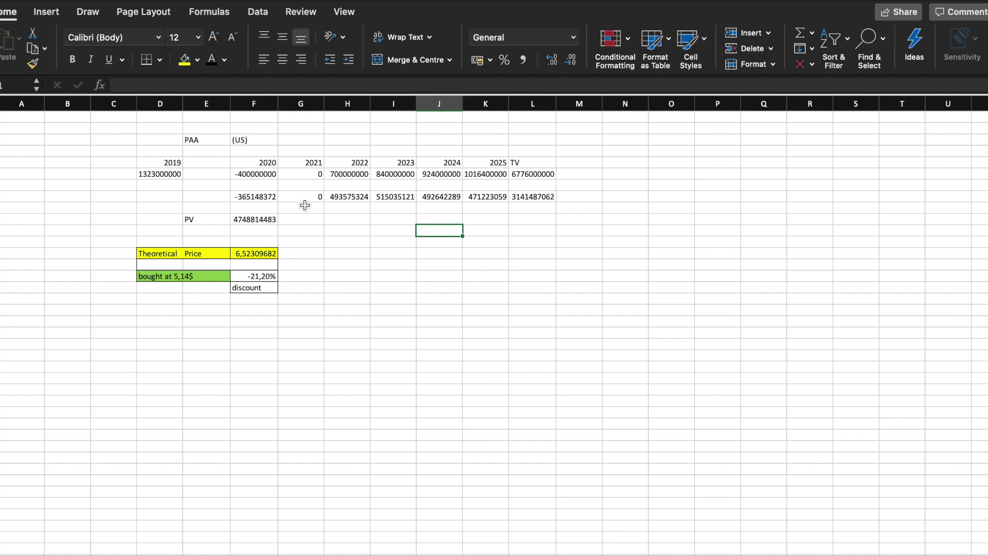
pyautogui.click(251, 176)
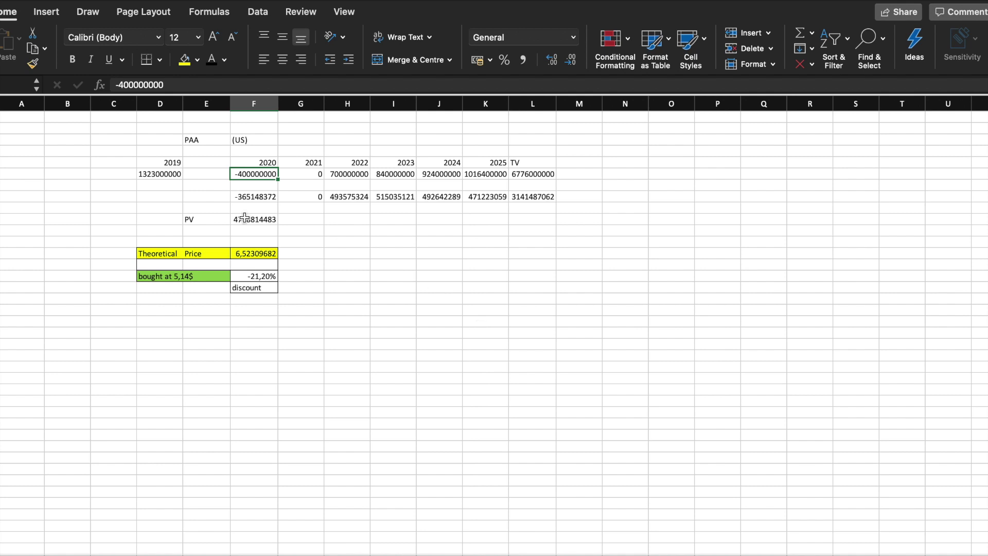
# Enter 0 as the 2020 cash flow in F6, lifting the theoretical price to 7,02467425
pyautogui.click(201, 176)
pyautogui.click(250, 174)
pyautogui.write('0')
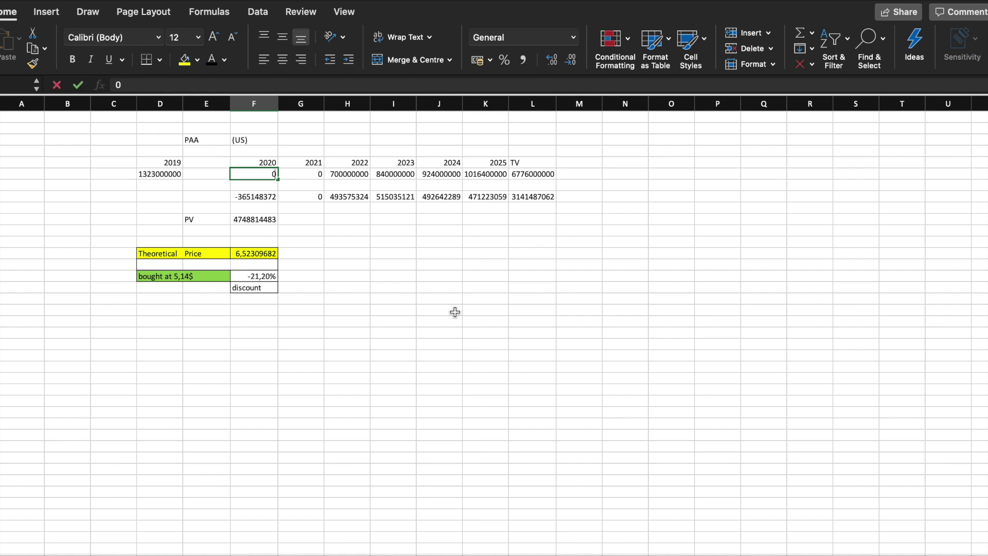
pyautogui.press('Return')
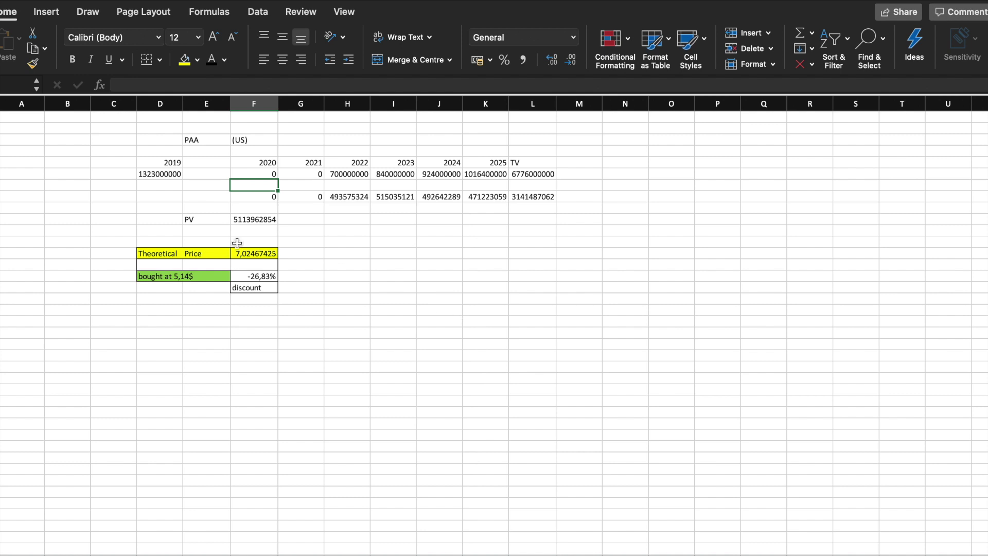
pyautogui.click(339, 241)
pyautogui.click(296, 175)
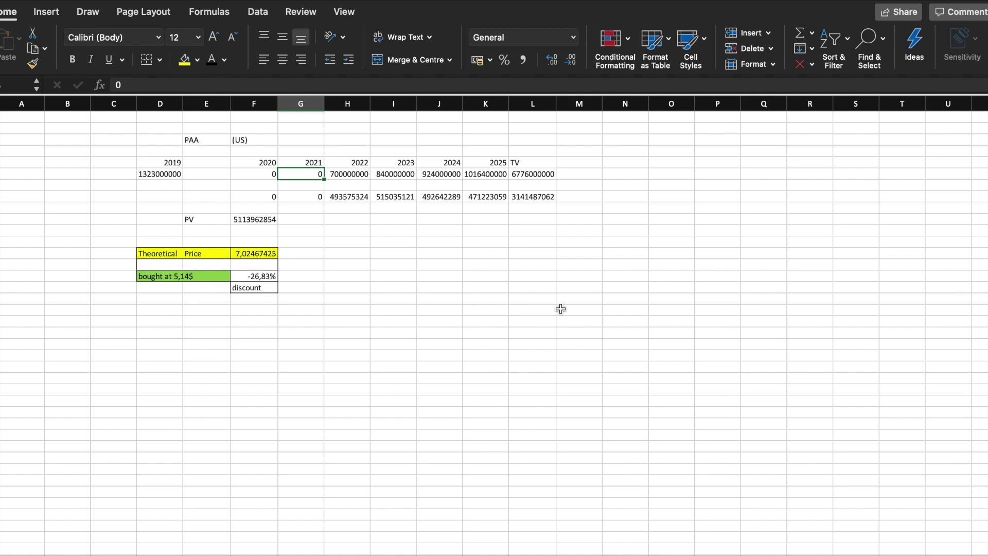
# Enter 200000000 as the 2021 cash flow in G6, giving price 7,23366485 and -28,94% discount
pyautogui.write('2000000')
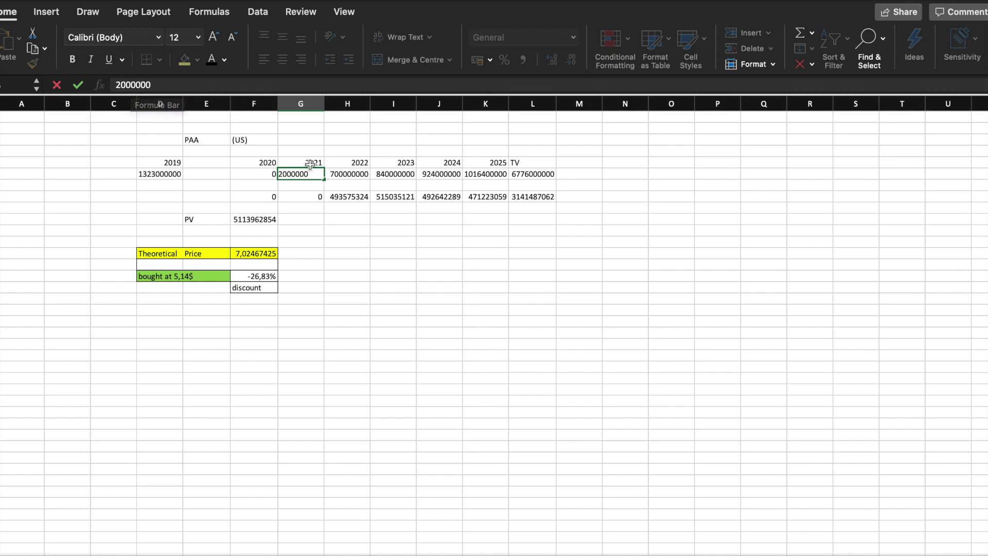
pyautogui.write('00')
pyautogui.press('Return')
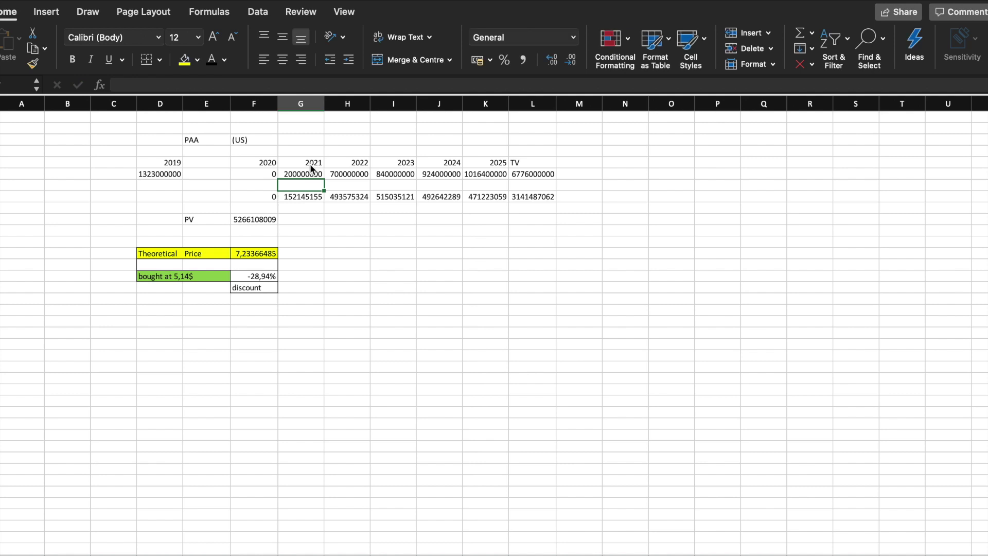
pyautogui.click(345, 266)
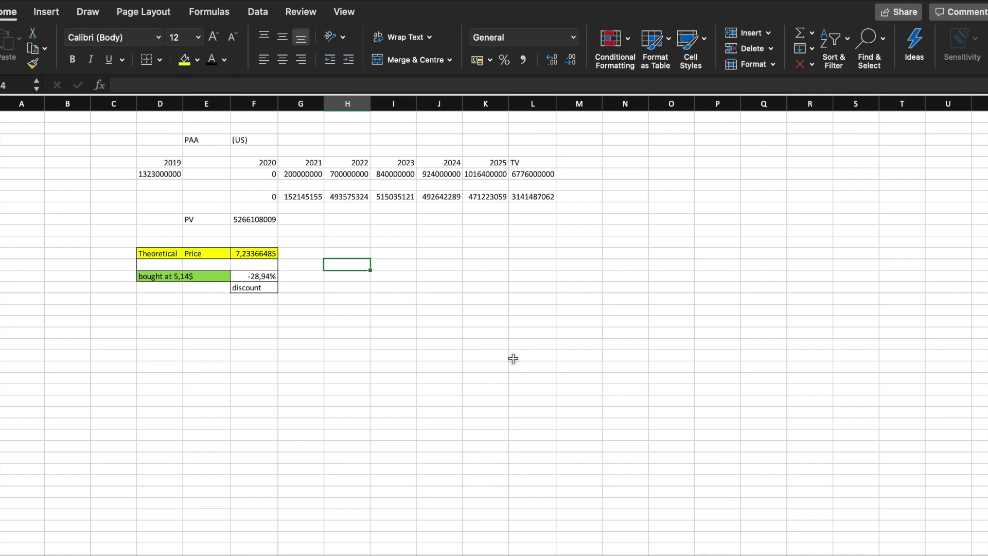
pyautogui.scroll(-1, 513, 358)
pyautogui.scroll(1, 513, 358)
pyautogui.click(71, 151)
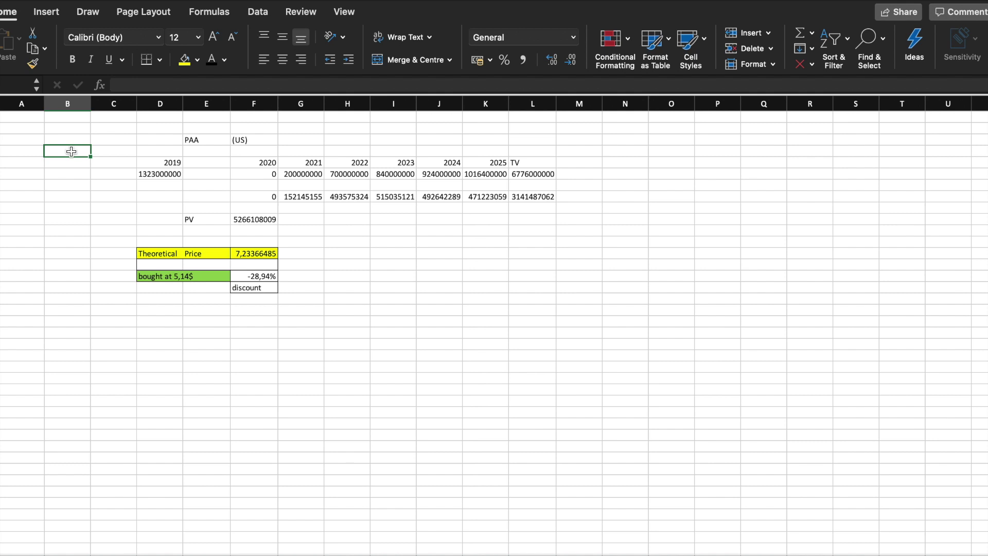
pyautogui.click(107, 319)
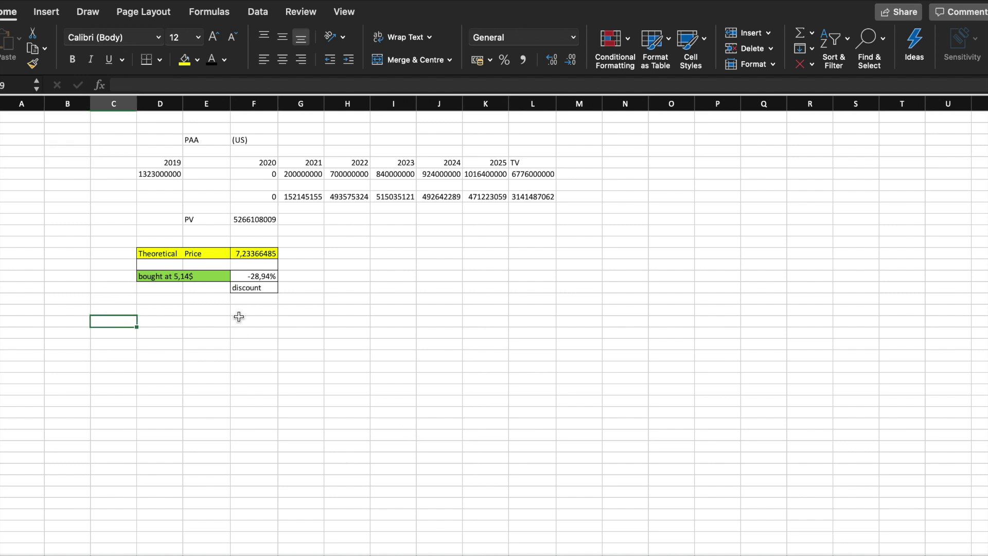
pyautogui.click(353, 307)
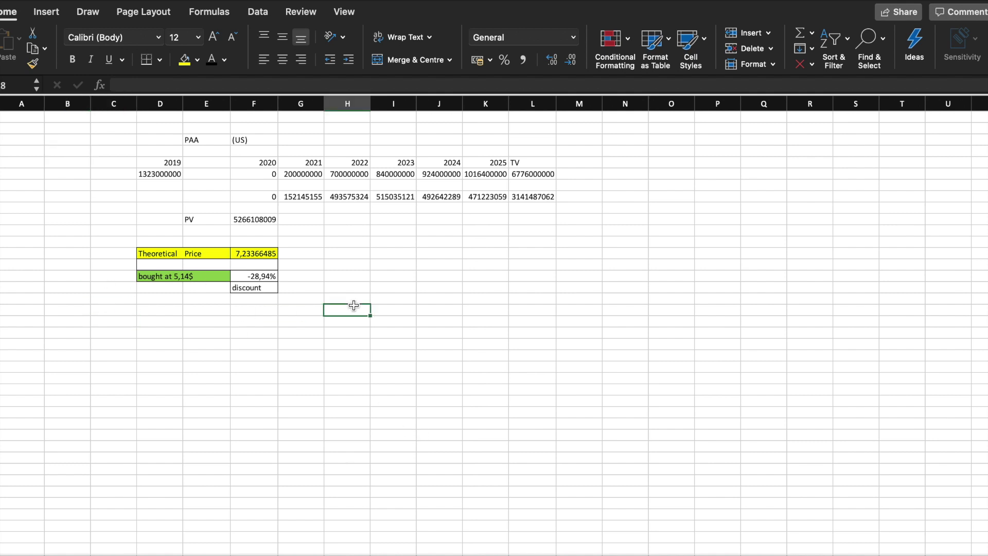
pyautogui.click(173, 292)
pyautogui.click(203, 299)
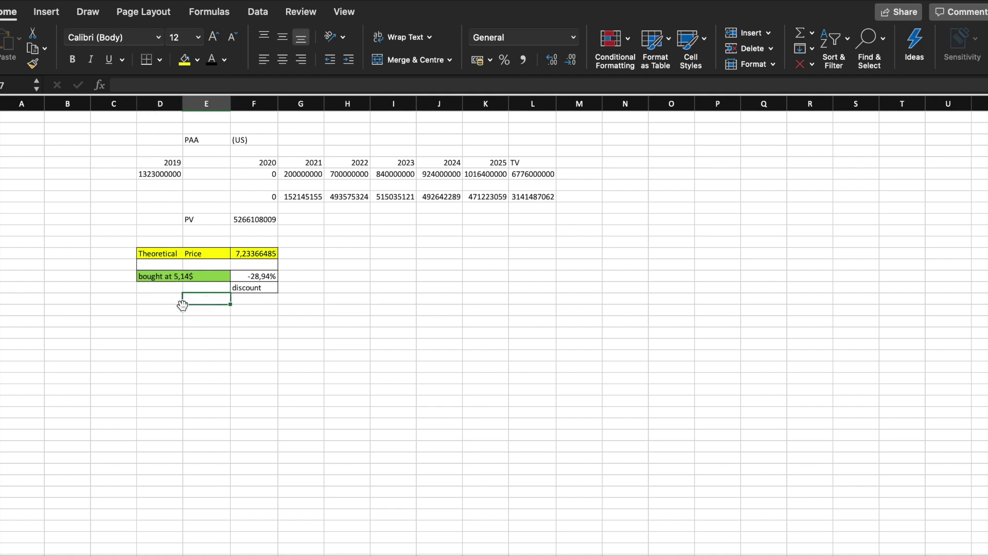
pyautogui.click(98, 313)
pyautogui.click(87, 206)
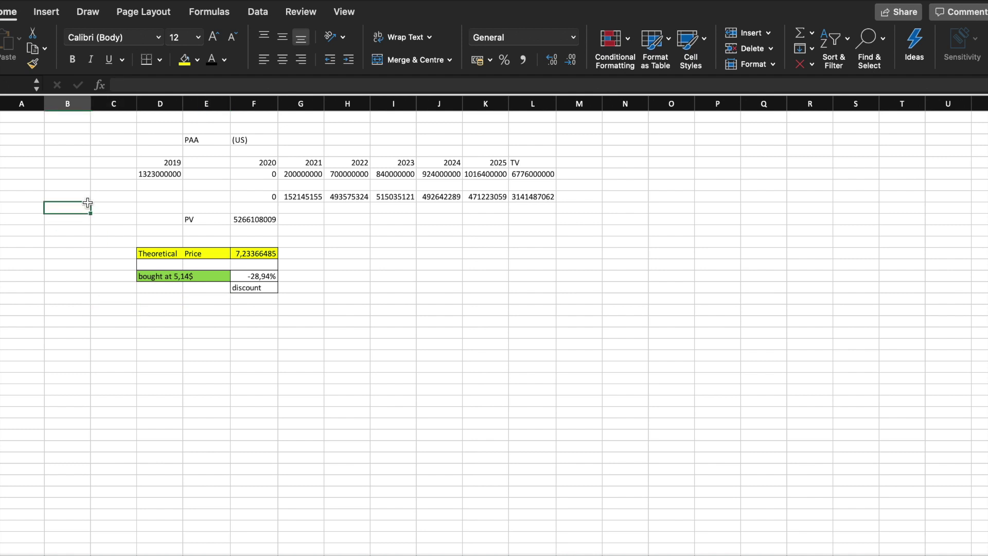
pyautogui.click(425, 138)
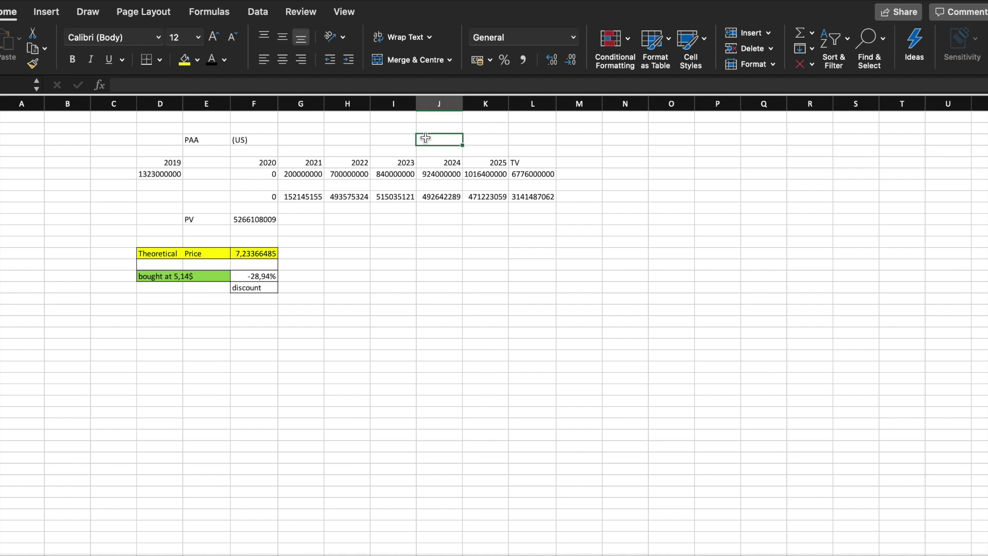
pyautogui.click(152, 139)
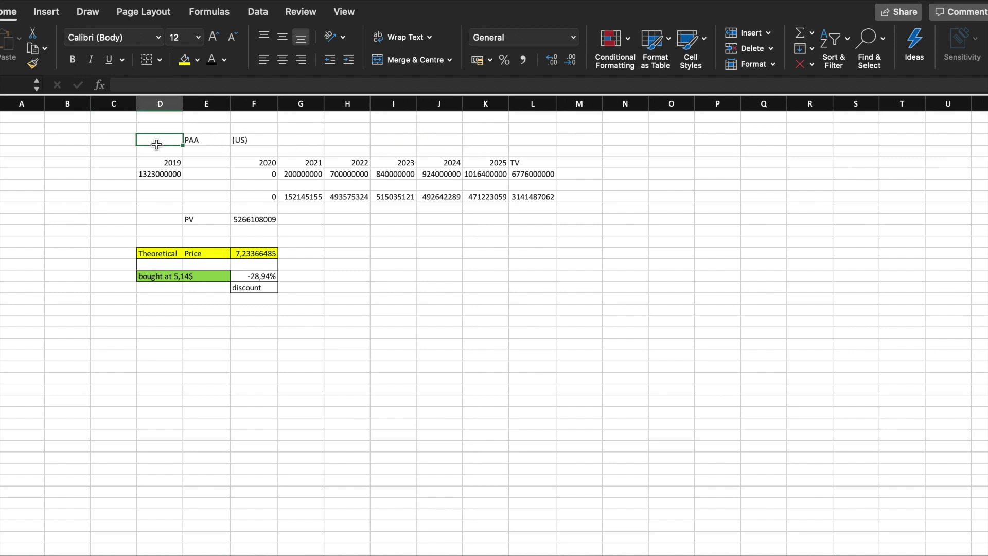
pyautogui.click(112, 148)
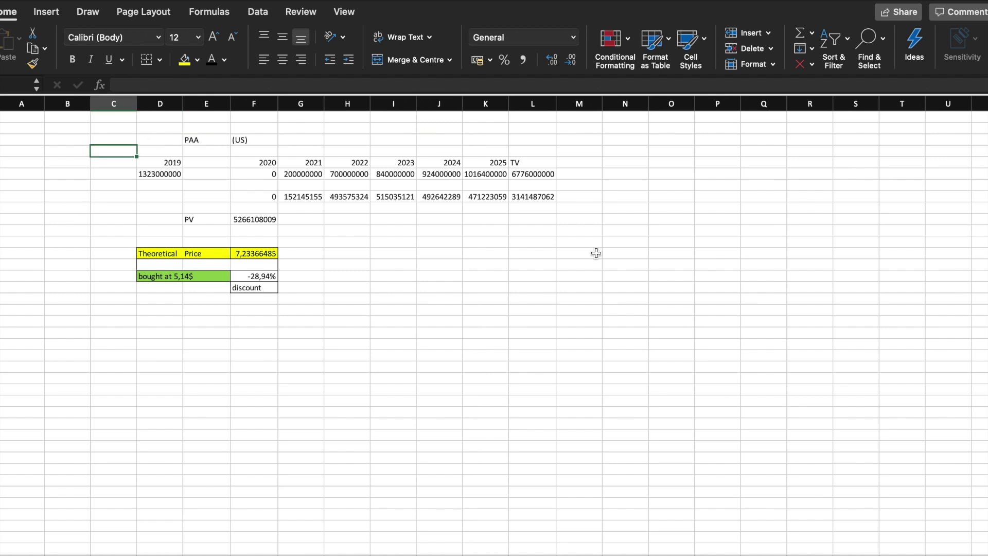